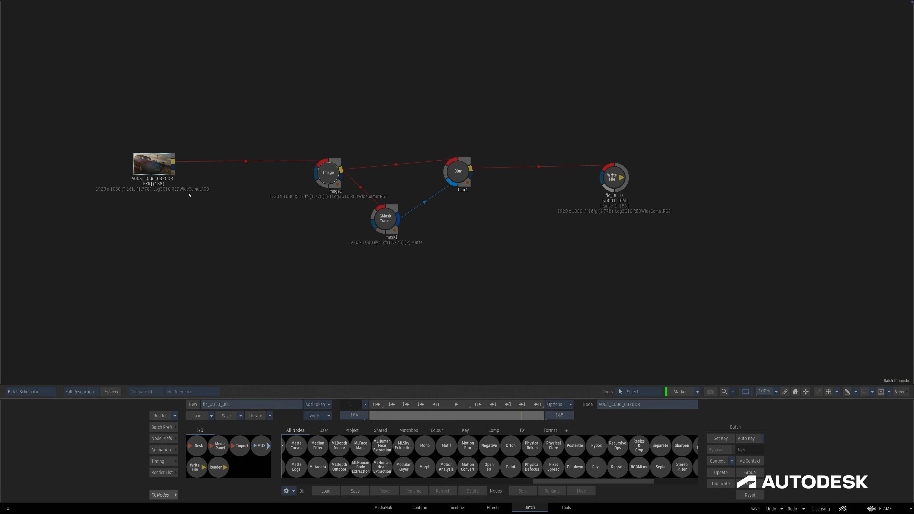
- Open the metadata of the A003_C006_0326DR clip node and add a custom_metadata key with value 123, selecting it in the list
double_click(156, 166)
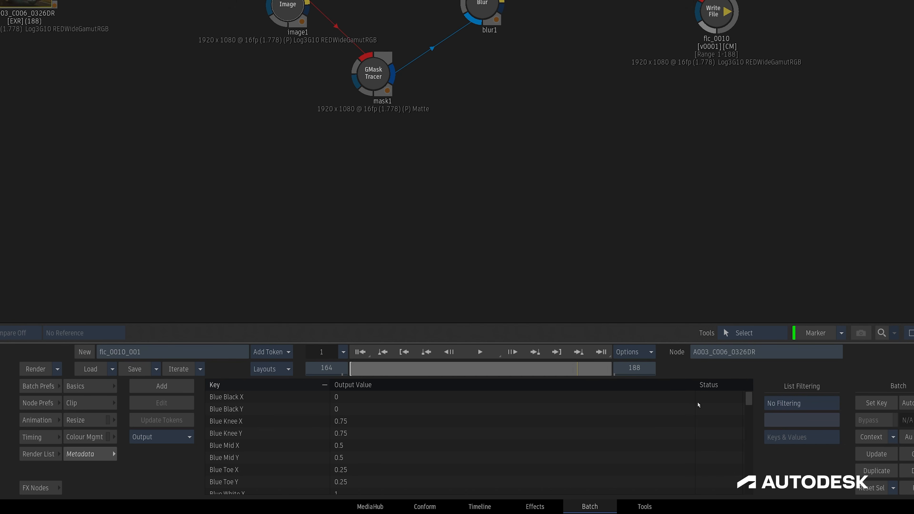
left_click_drag(748, 401, 751, 495)
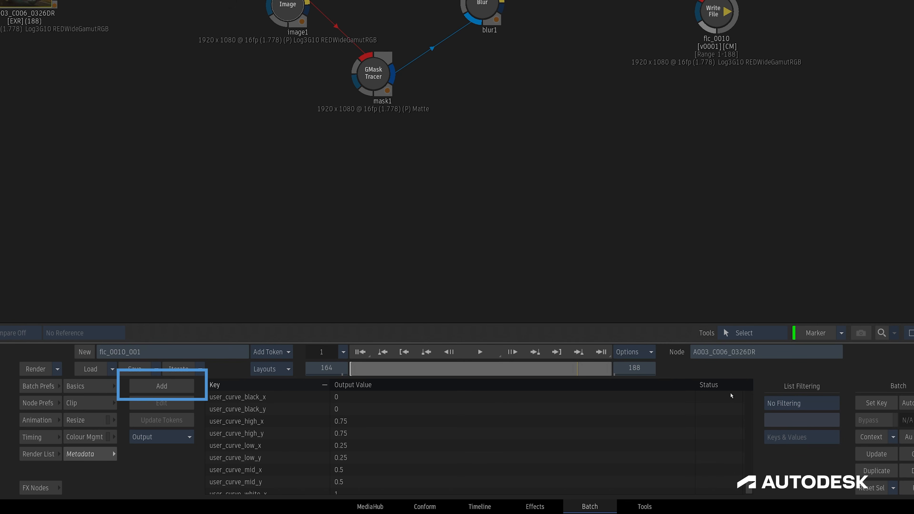
left_click(161, 386)
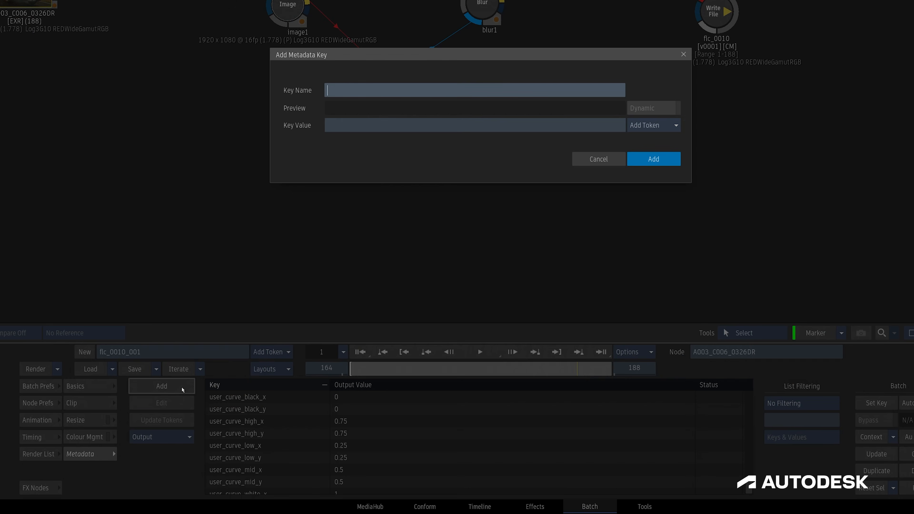
type("custom_metadata")
left_click(360, 125)
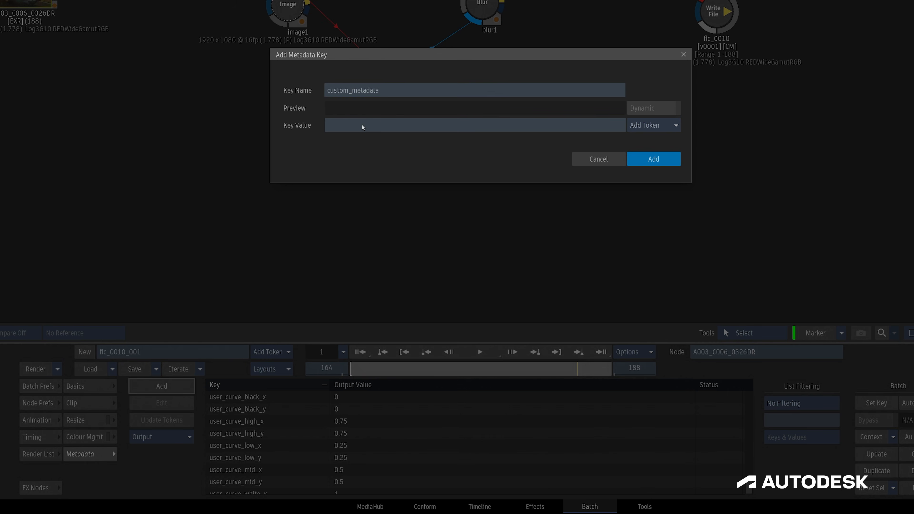
type("123")
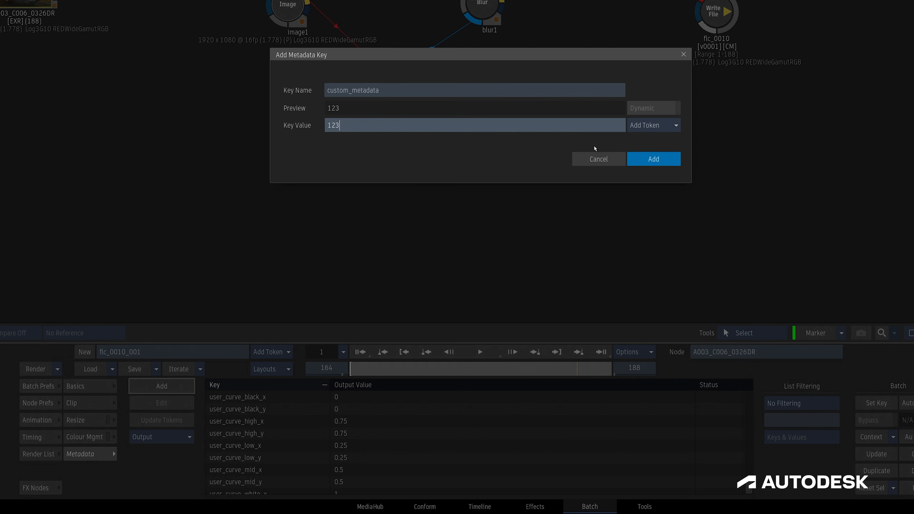
left_click(653, 158)
left_click(299, 473)
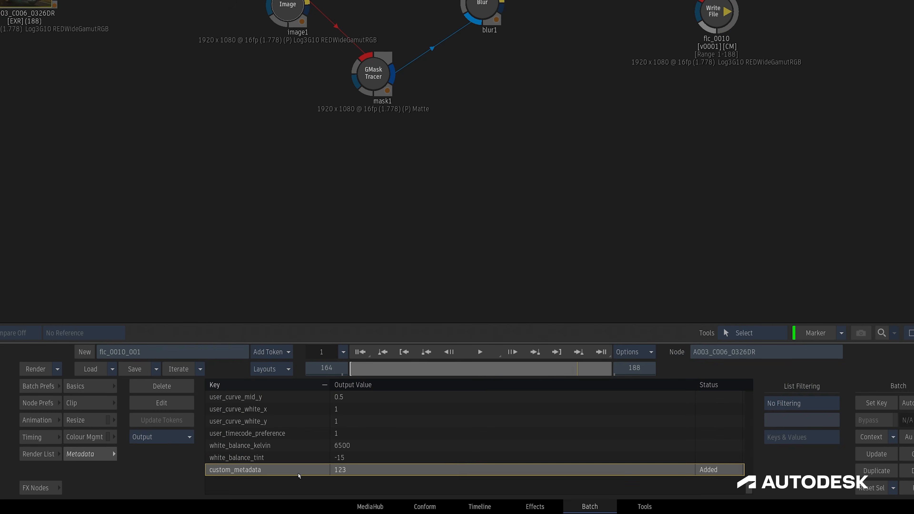
left_click(177, 409)
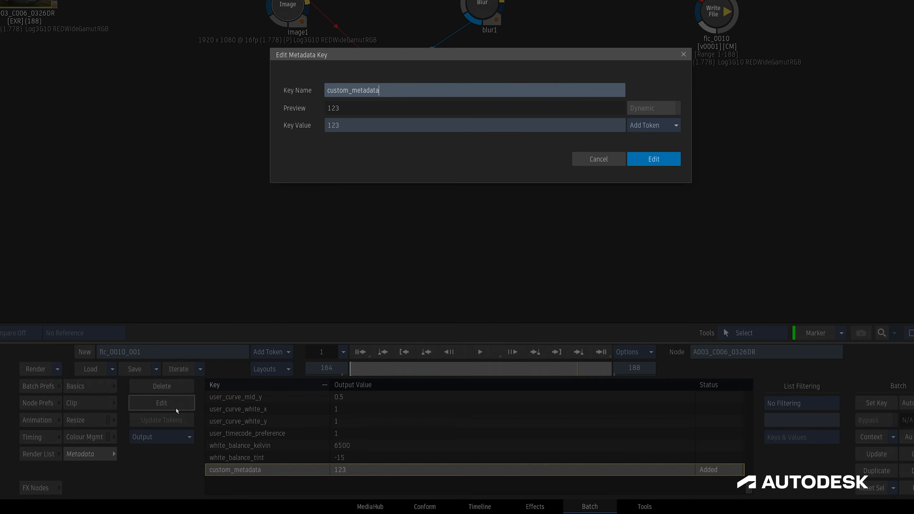
key("Escape")
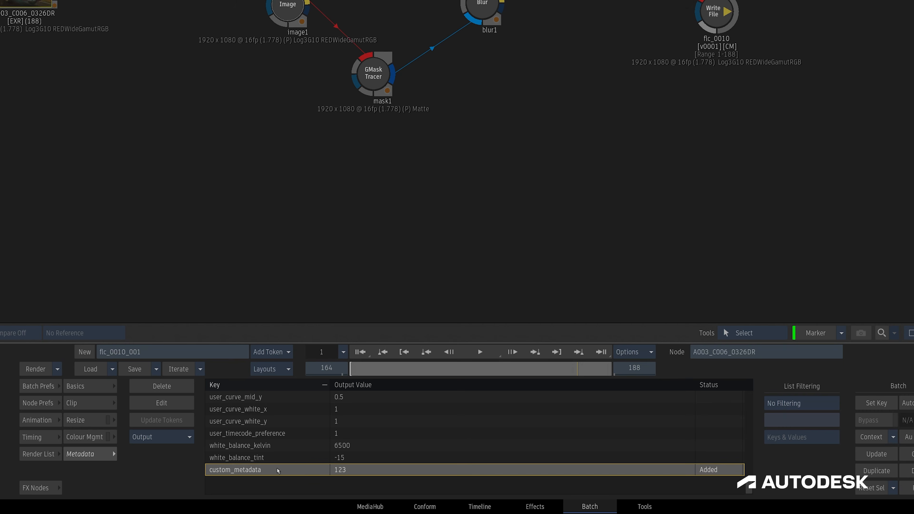
double_click(277, 469)
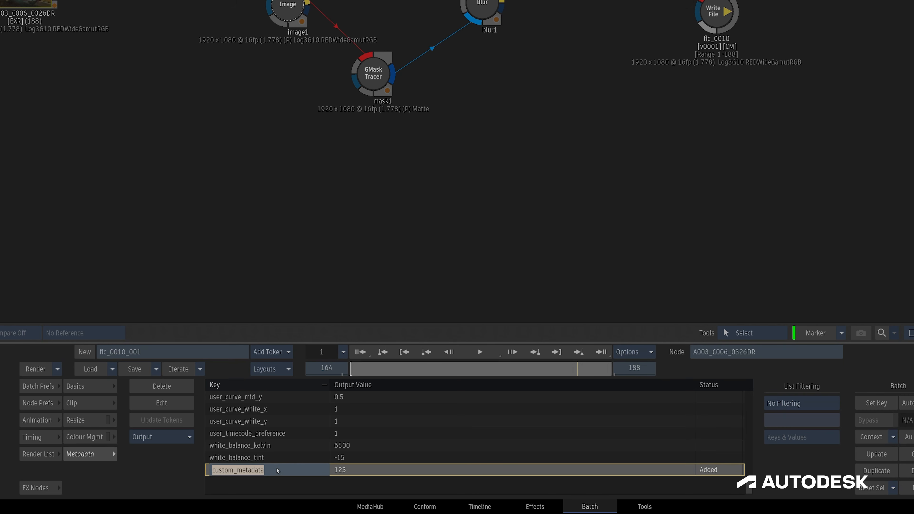
- Append an underscore and the Second token to the custom_metadata value, making it 123_<ss>, and update the tokens
left_click(162, 403)
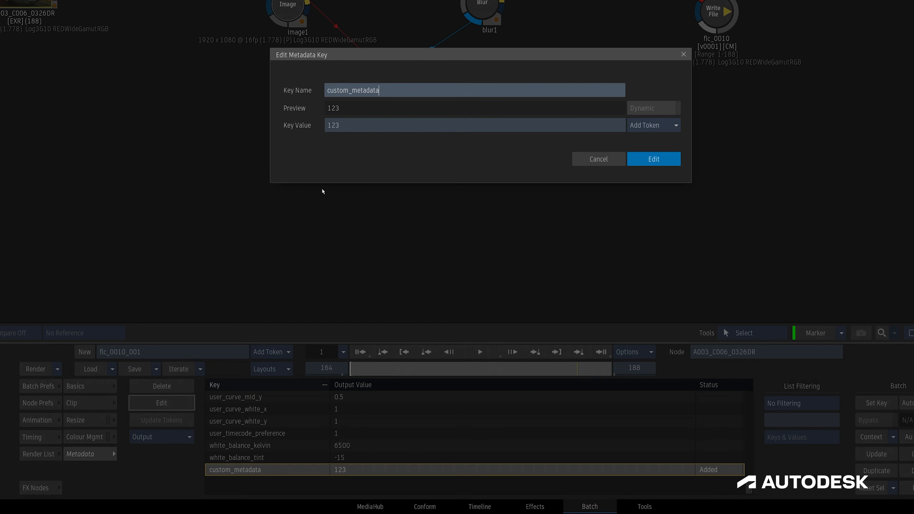
left_click(358, 128)
type("_")
left_click(648, 126)
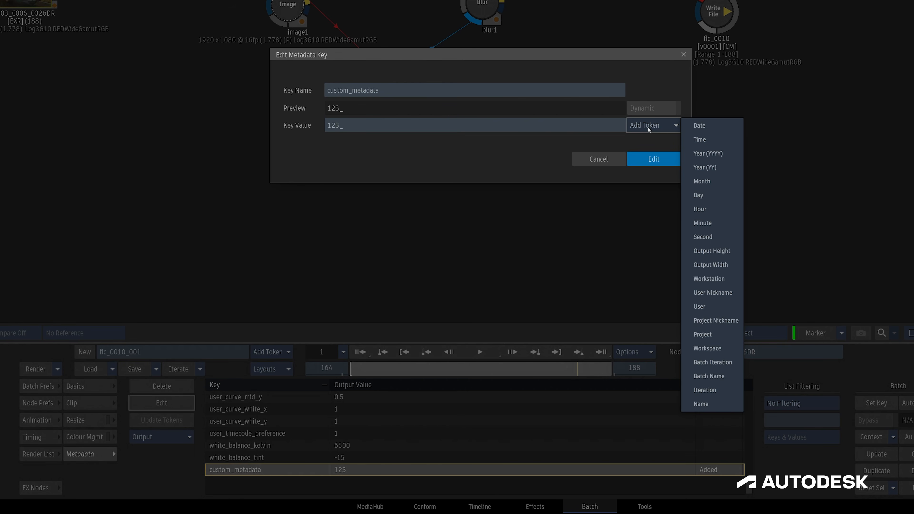
left_click(702, 237)
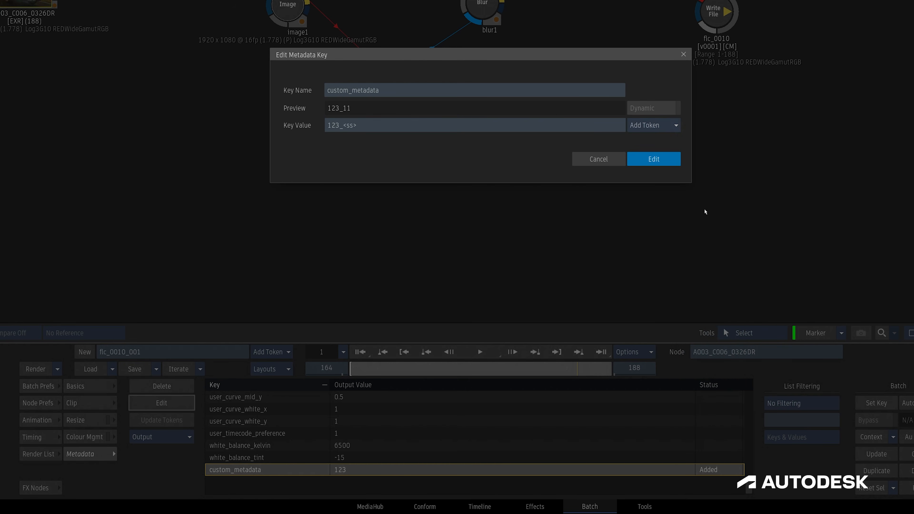
left_click(647, 163)
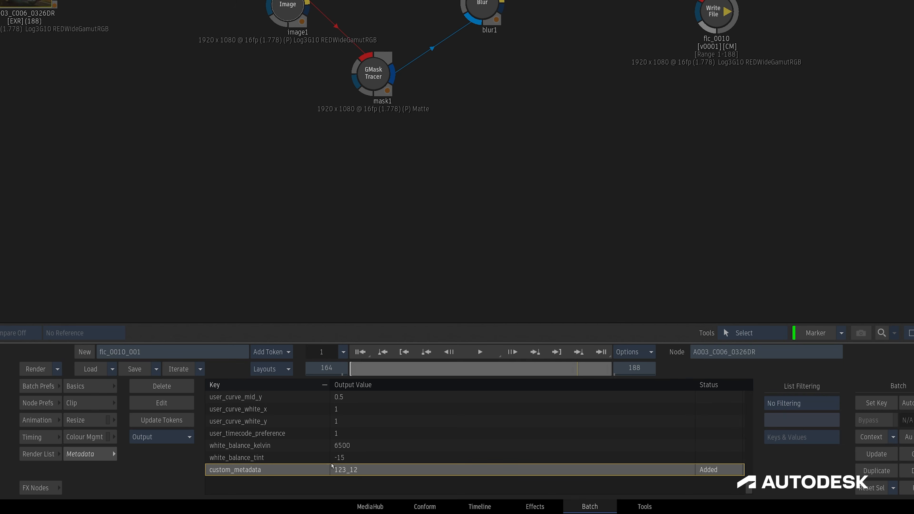
left_click(174, 420)
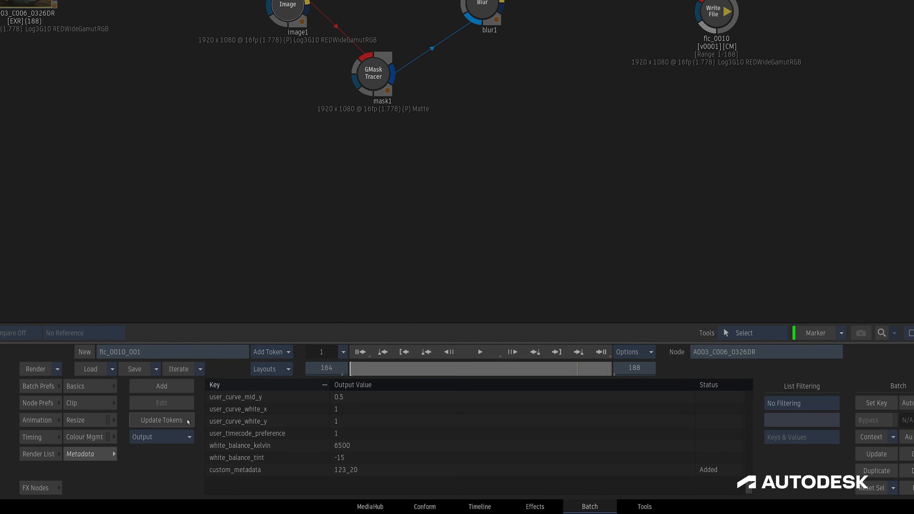
- Sort the metadata list by key and return it to its original order
scroll(298, 389, "up", 1)
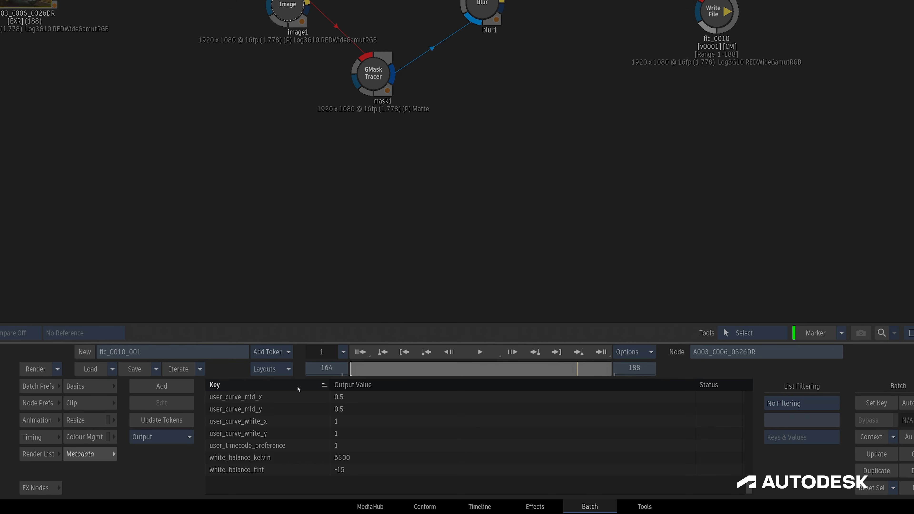
left_click(298, 388)
left_click(298, 388)
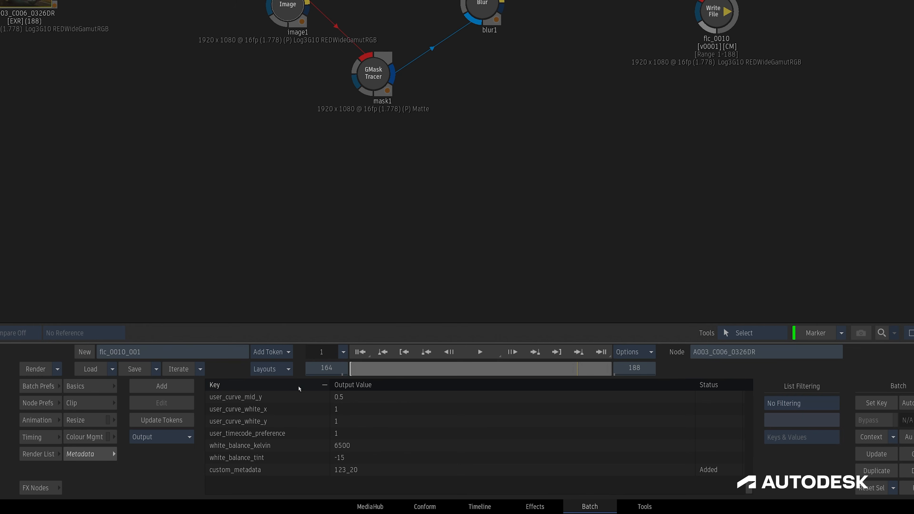
- Display the clip's image and scrub to frame 146 to examine how the camera_acceleration values change over time
scroll(630, 440, "up", 15)
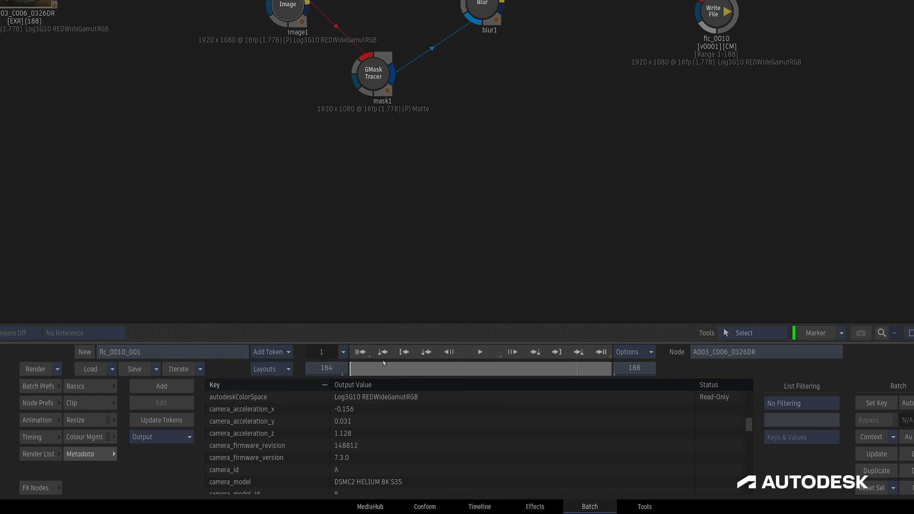
key("F4")
left_click_drag(357, 368, 552, 366)
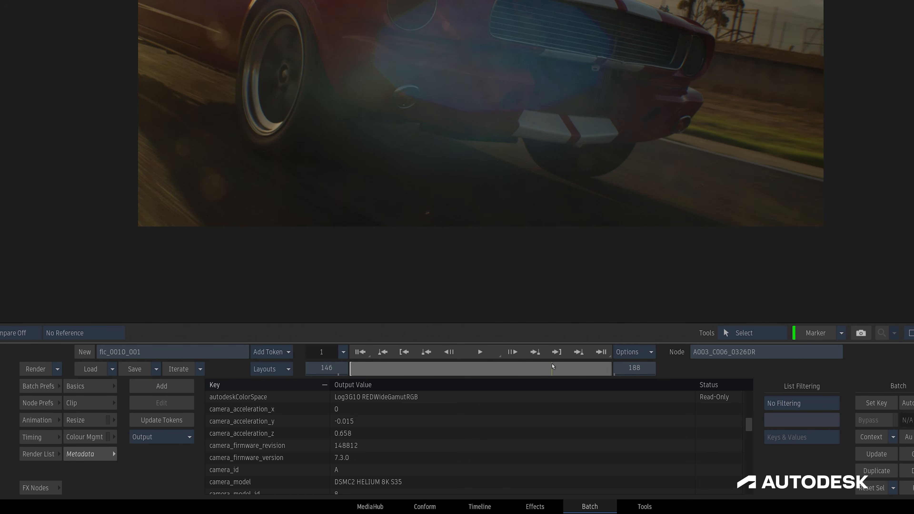
- Set the output value of the camera_acceleration_z key to 1
left_click(371, 433)
double_click(371, 433)
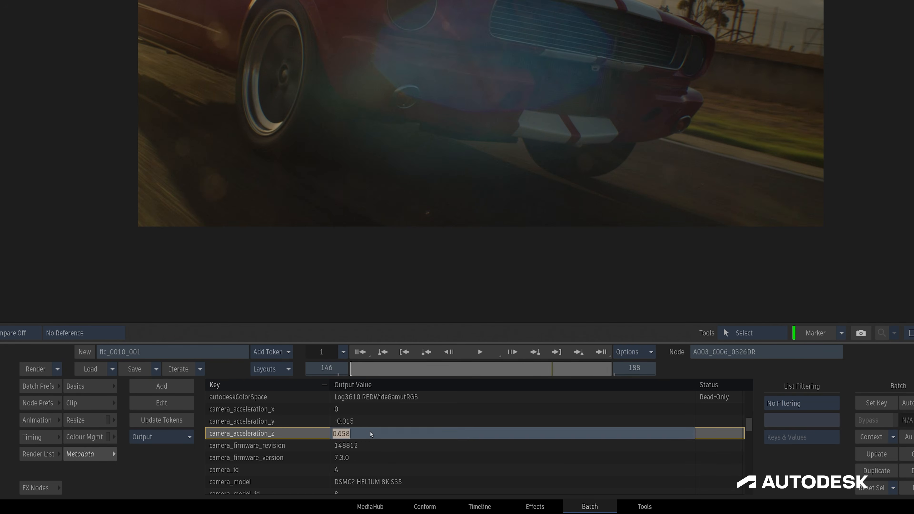
type("1")
key("Return")
- Scrub to frame 135 to check the edited key, and reset all of the clip's metadata
mouse_move(523, 376)
left_mouse_down()
mouse_move(398, 365)
mouse_move(536, 373)
left_mouse_up()
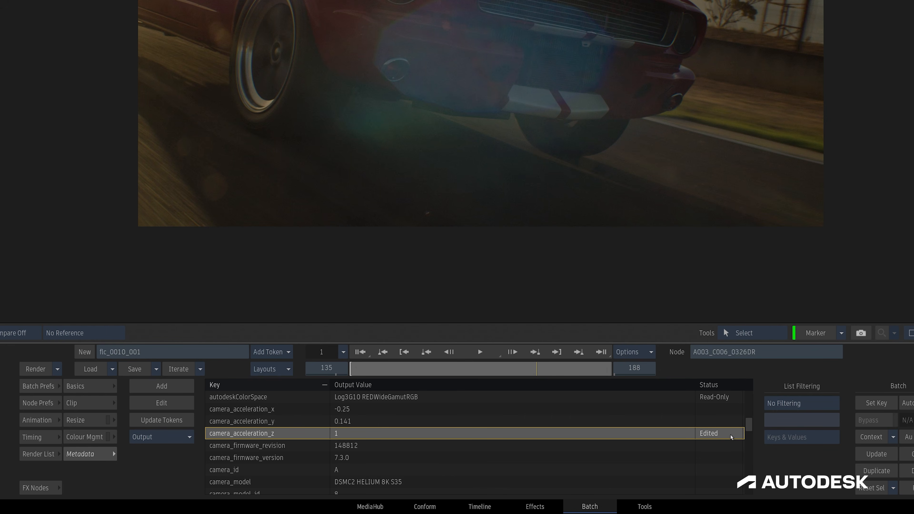
left_click(641, 491)
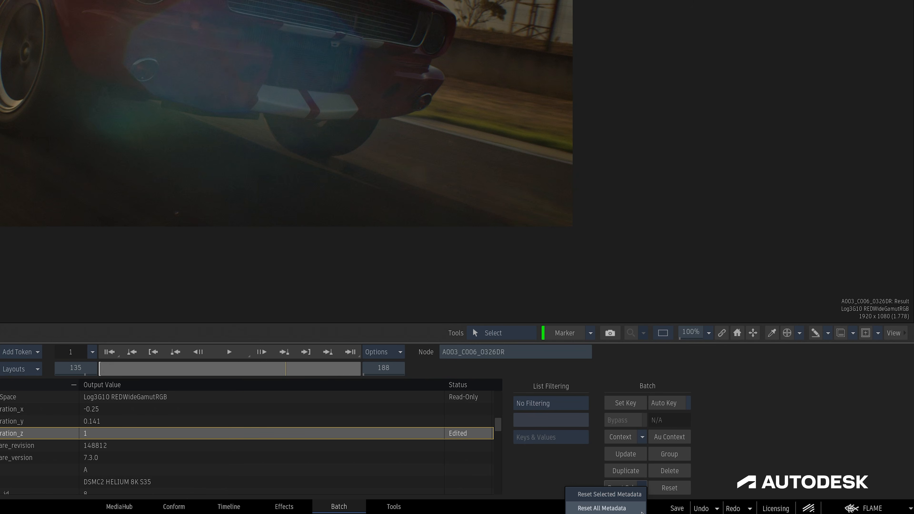
left_click(640, 508)
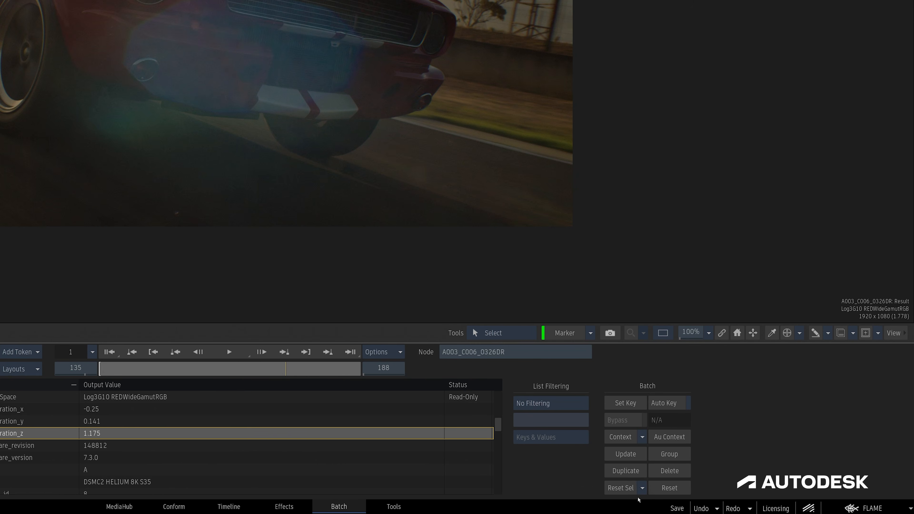
- Discard all metadata keys and restore only autodeskColorSpace, toggling camera_acceleration_x between restored and discarded
left_click(678, 398)
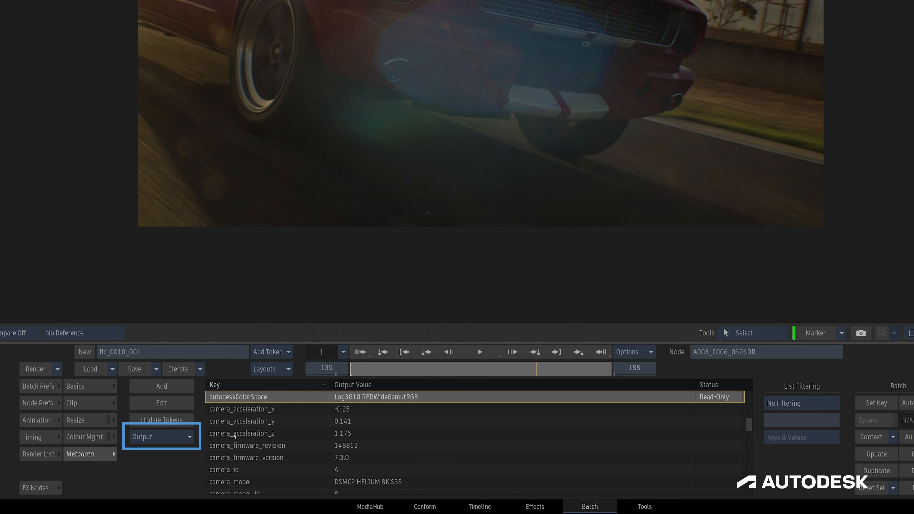
left_click(190, 437)
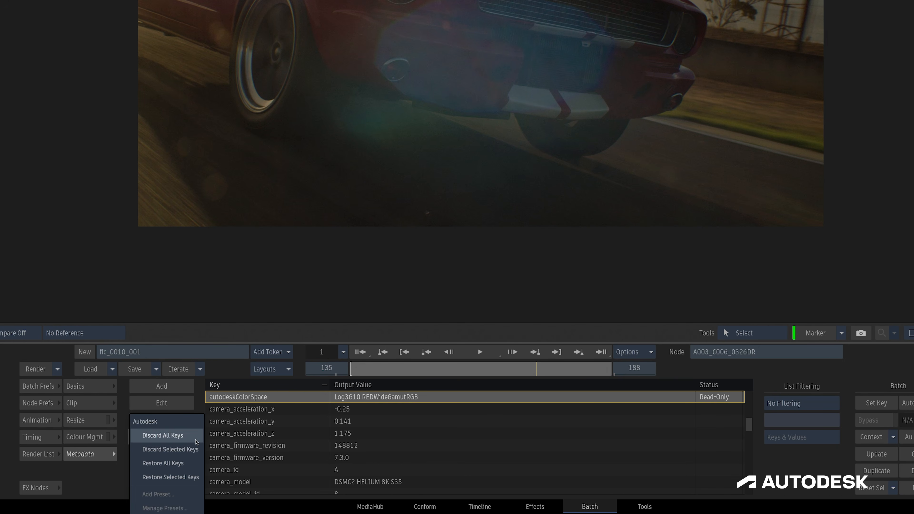
left_click(196, 438)
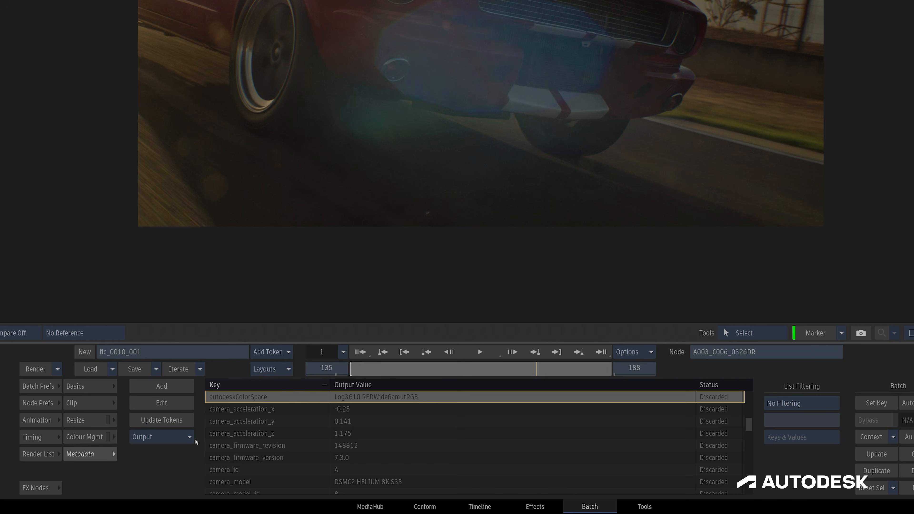
left_click(191, 439)
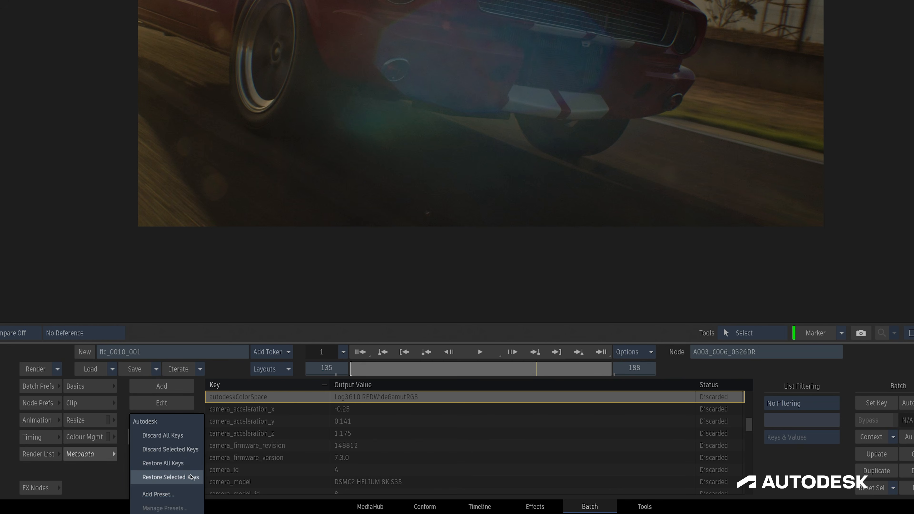
left_click(190, 476)
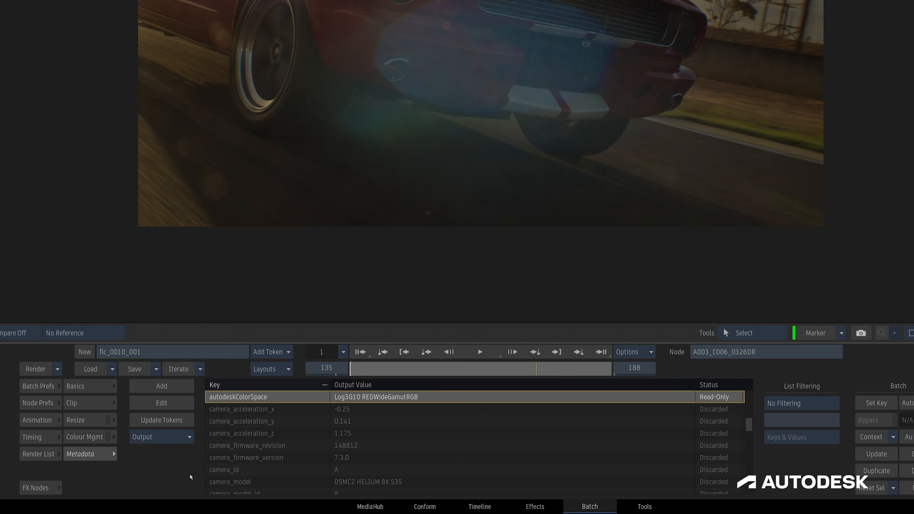
left_click(711, 412)
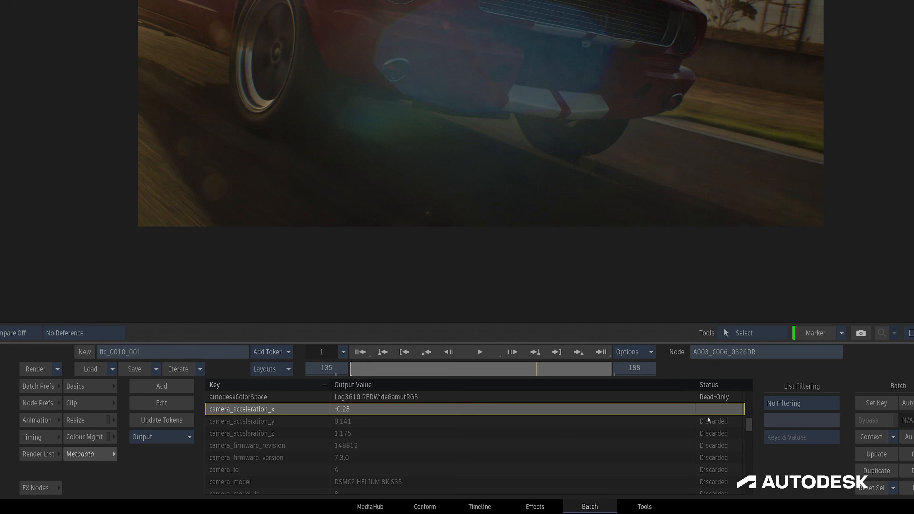
left_click(708, 411)
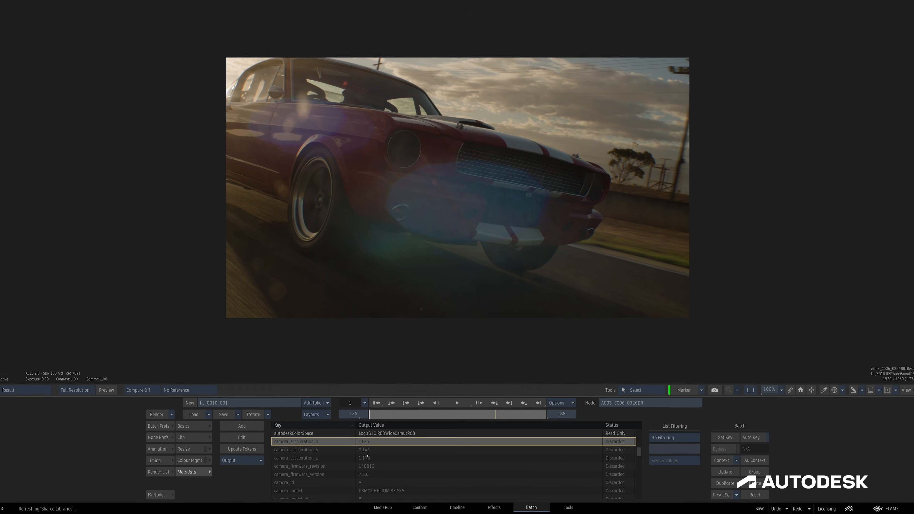
- Return to the batch schematic and discard all of the clip's metadata keys except camera_acceleration_z
key("Escape")
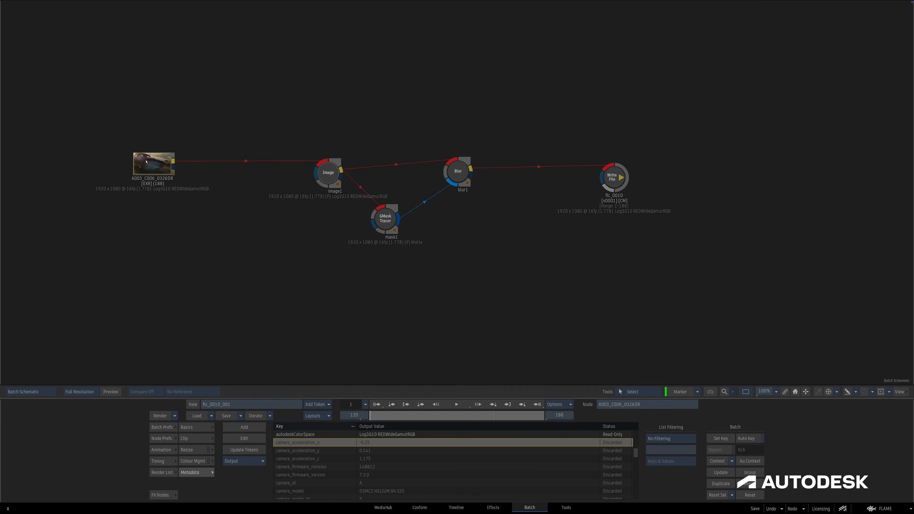
left_click(245, 462)
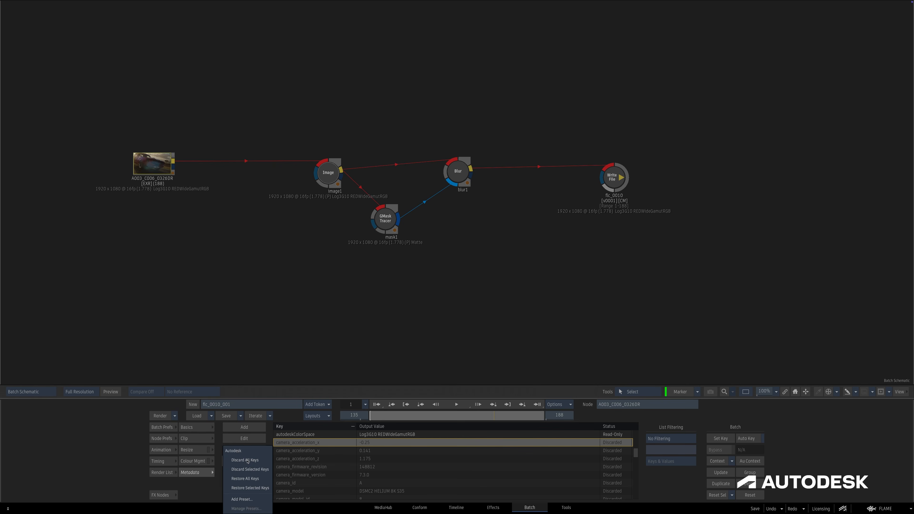
left_click(246, 462)
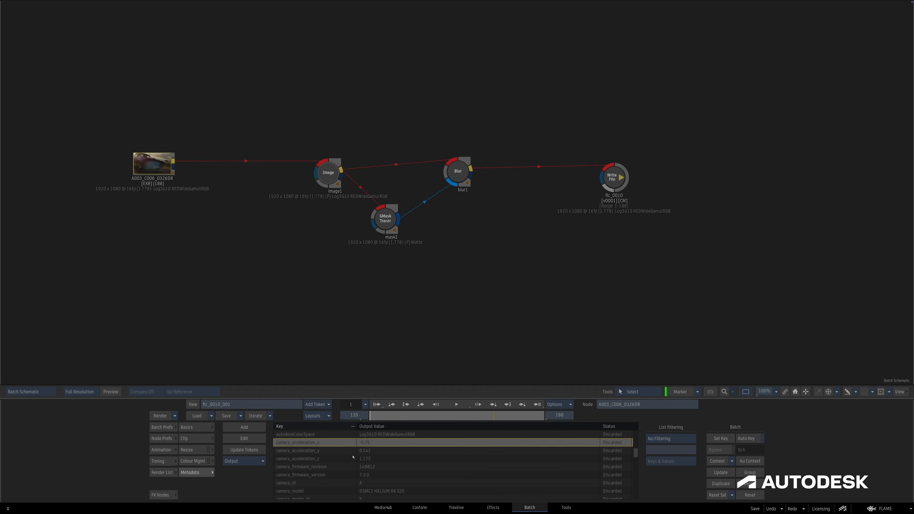
left_click(621, 462)
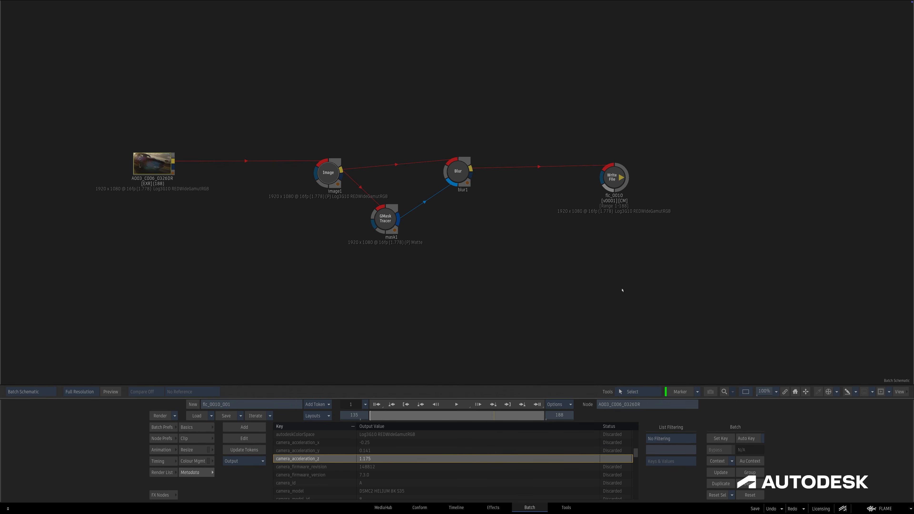
- Open the Write File node's metadata and select the camera_acceleration_z key to inspect its output
left_click(330, 166)
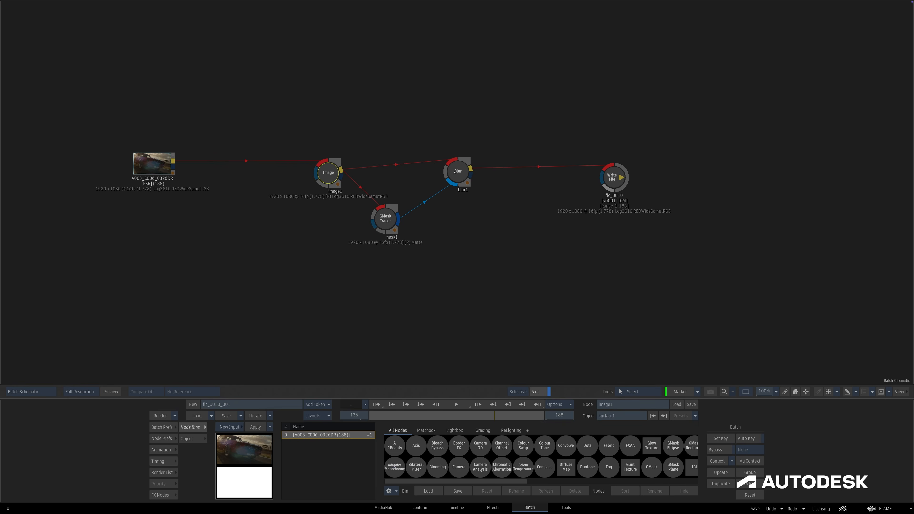
left_click(611, 178)
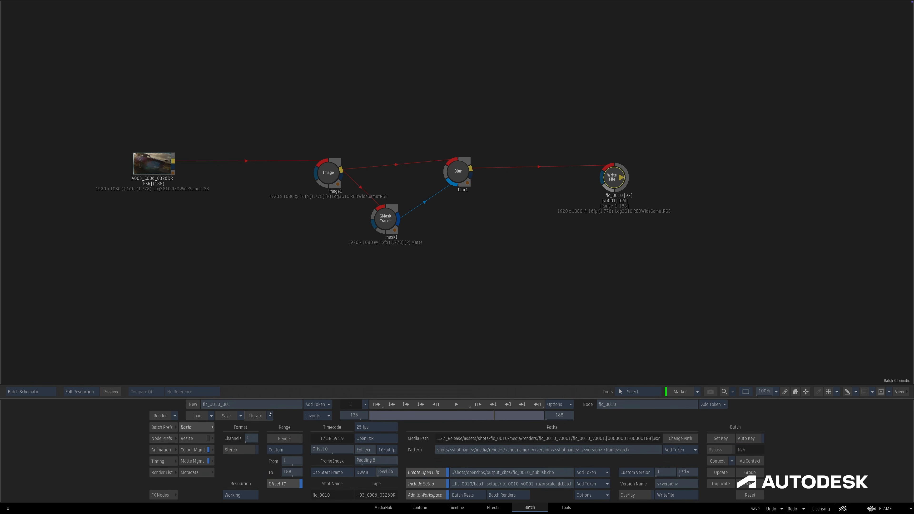
left_click(196, 472)
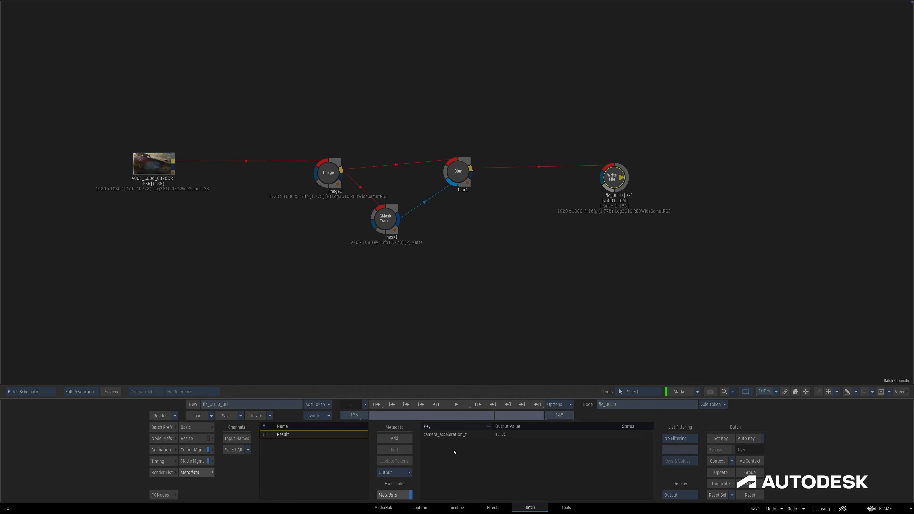
left_click(538, 435)
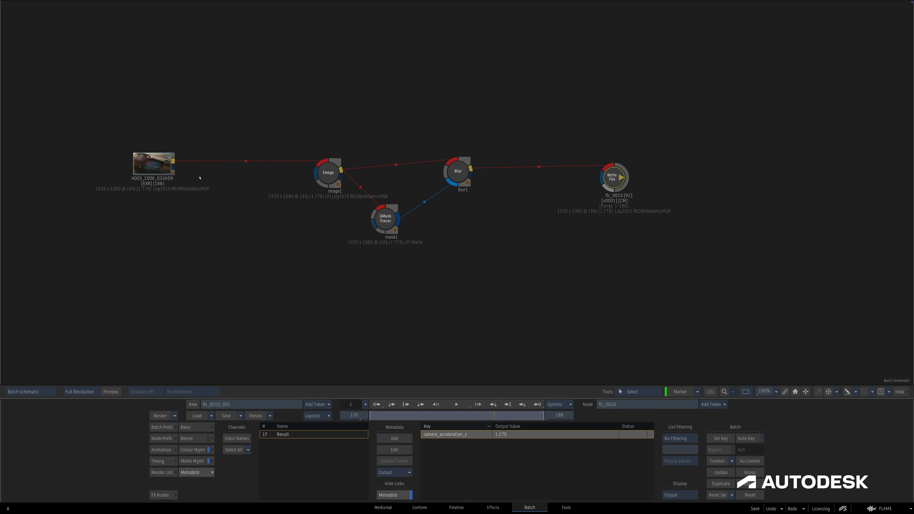
- Restore all metadata keys on the A003_C006_0326DR clip and check the Write File node's output metadata list
left_click(162, 165)
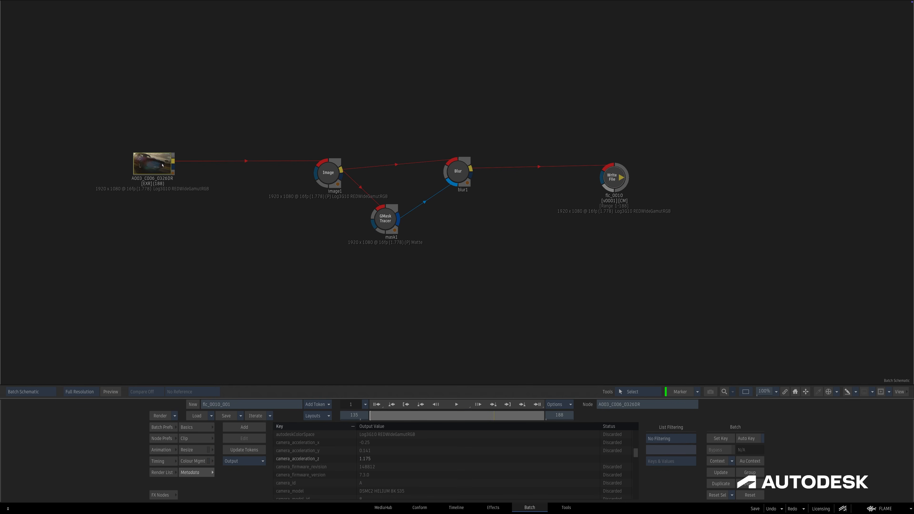
left_click(244, 460)
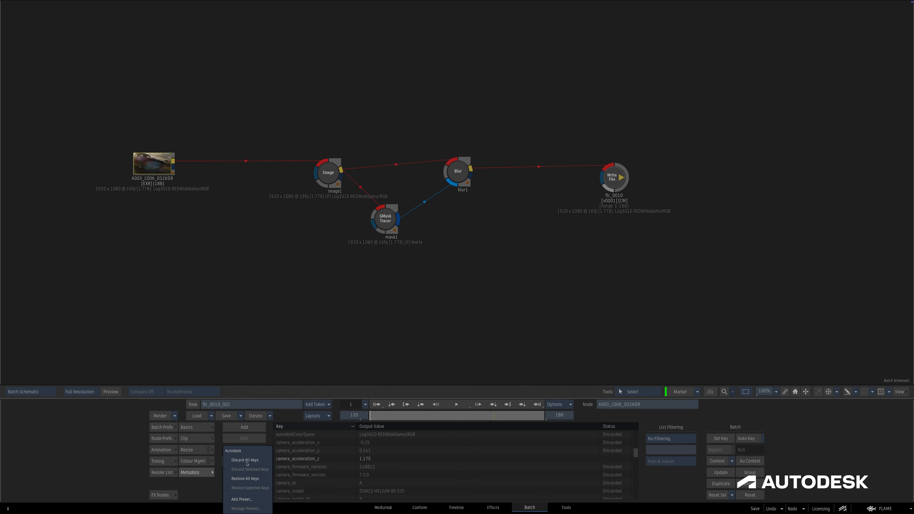
left_click(247, 478)
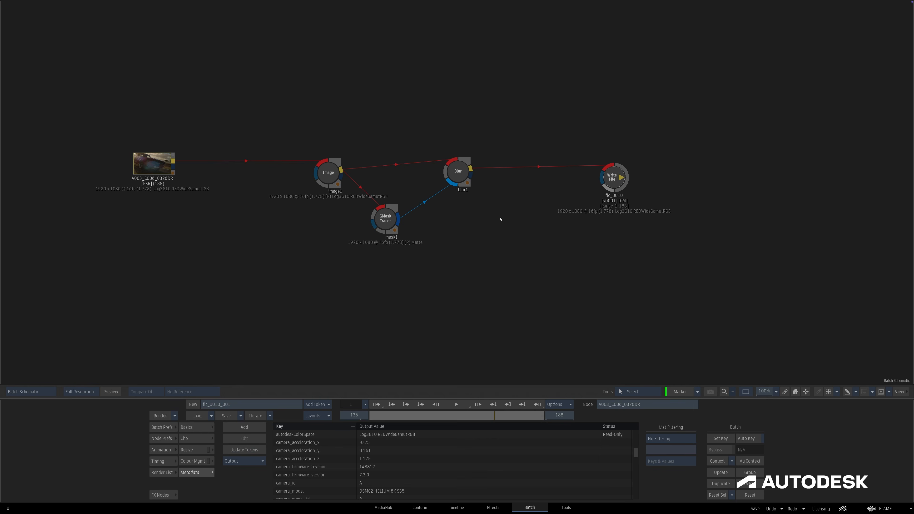
left_click(612, 184)
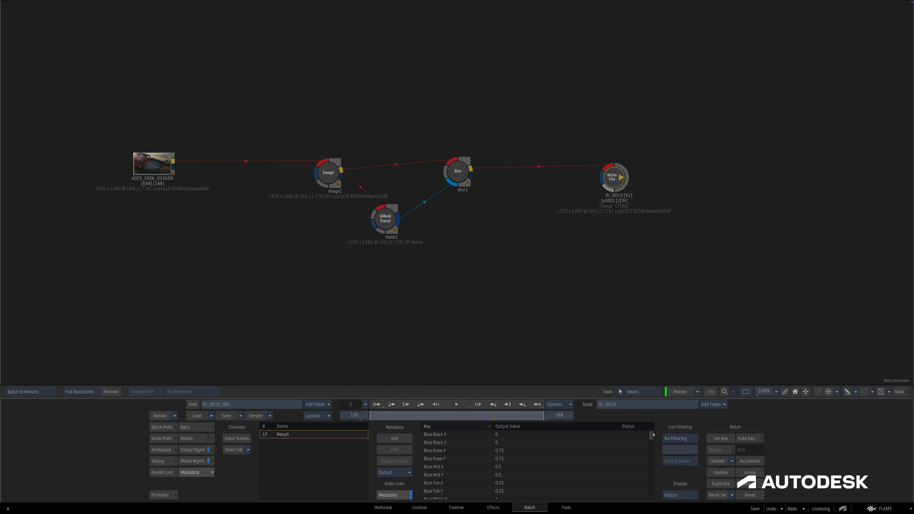
mouse_move(651, 436)
left_mouse_down()
mouse_move(653, 503)
mouse_move(656, 428)
left_mouse_up()
- Discard the camera_acceleration_x and camera_acceleration_y keys from the source clip's metadata
left_click(144, 158)
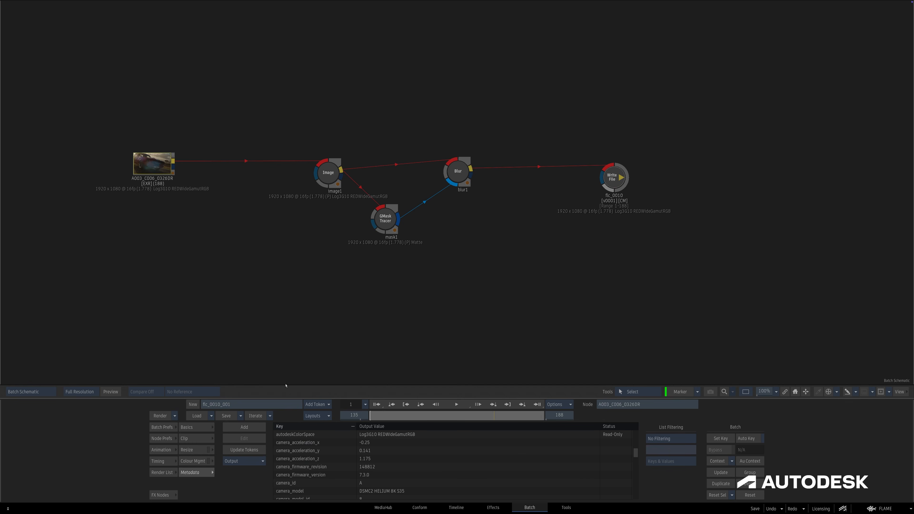
left_click(584, 444)
key("Delete")
left_click(570, 451)
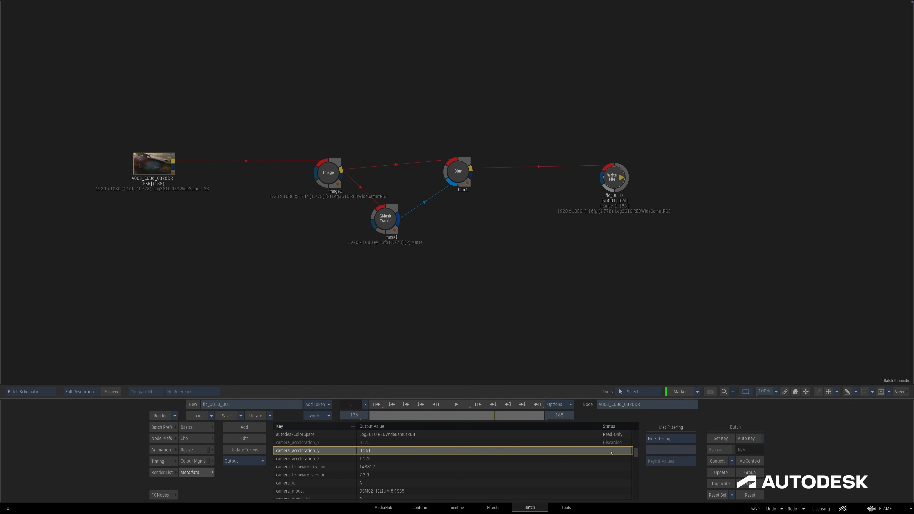
key("Delete")
- Save the discarded keys as a user output preset named Preset_1 and apply that preset to the clip
left_click(246, 460)
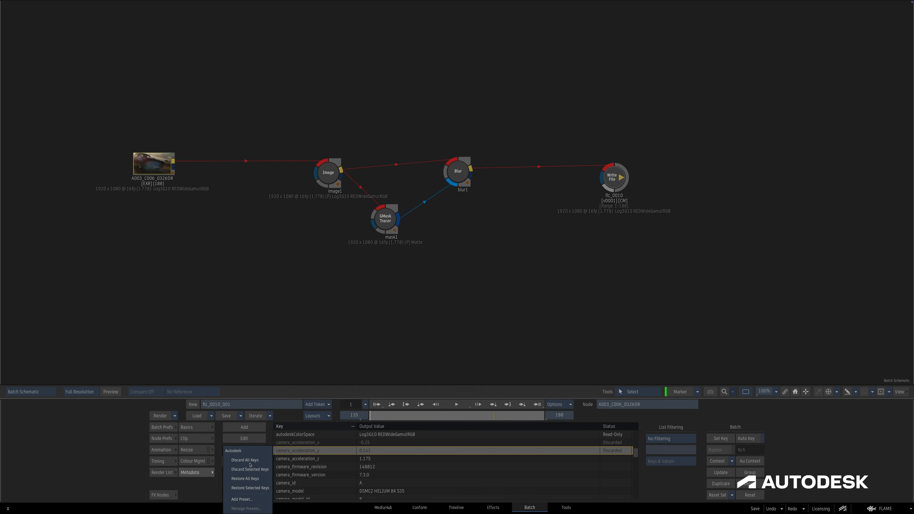
left_click(249, 500)
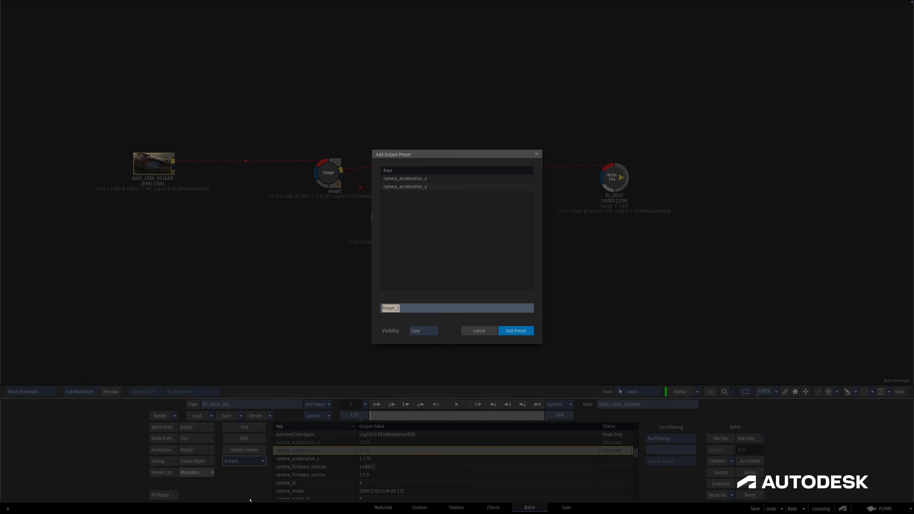
key("Return")
left_click(247, 460)
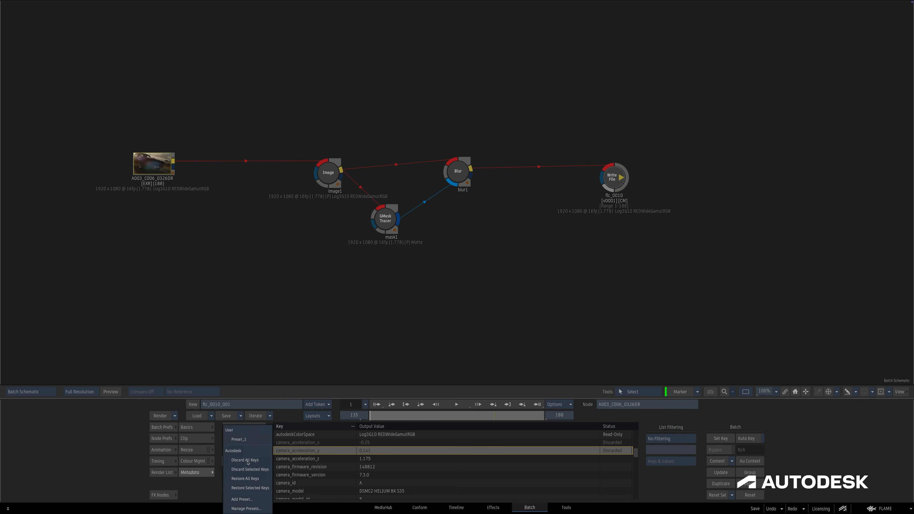
left_click(255, 439)
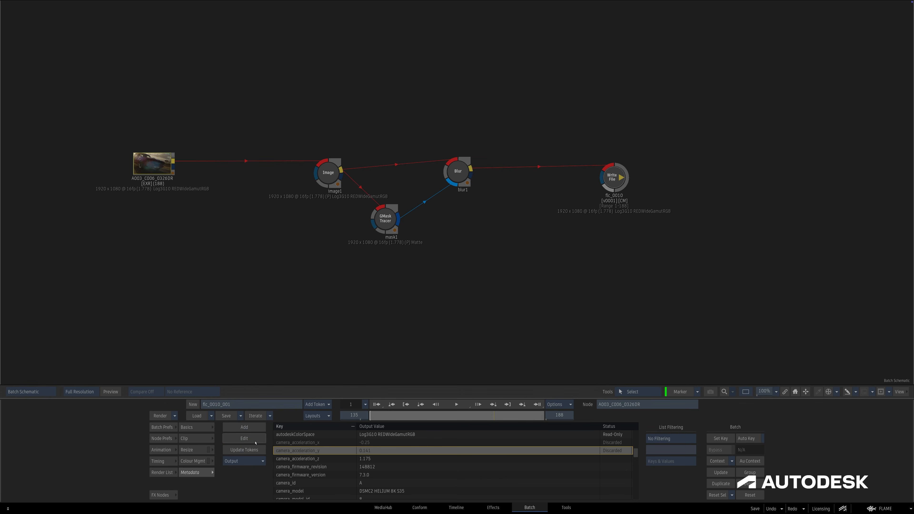
- Filter the clip's metadata by the custom string "custom" across keys and values, and clear the filter text
left_click(680, 437)
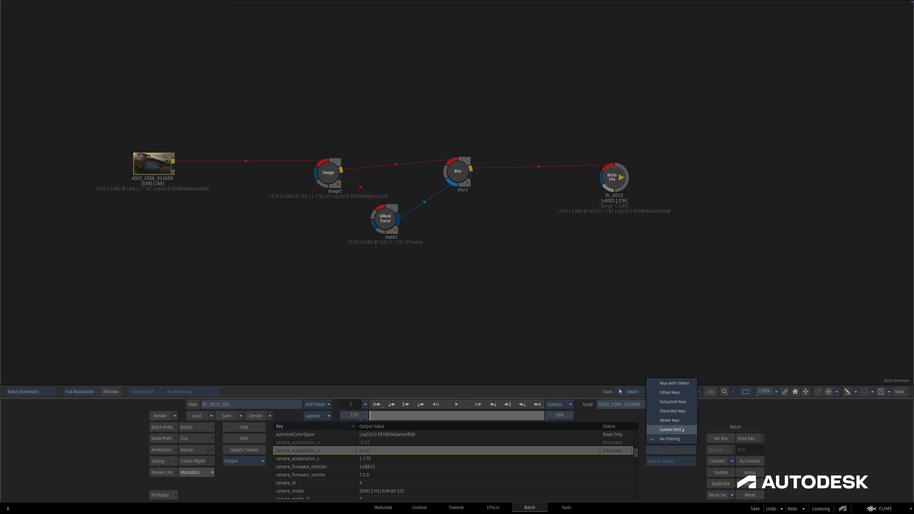
left_click(671, 429)
left_click(680, 450)
type("custom")
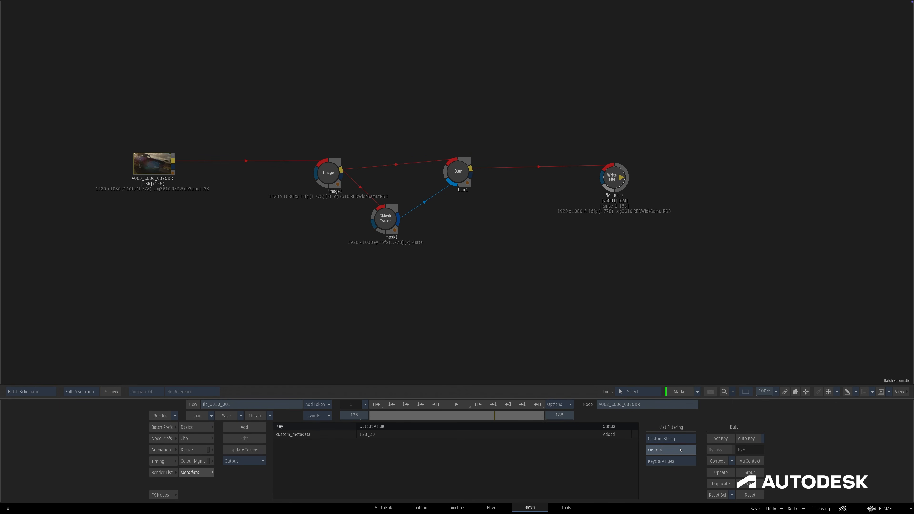
left_click(684, 462)
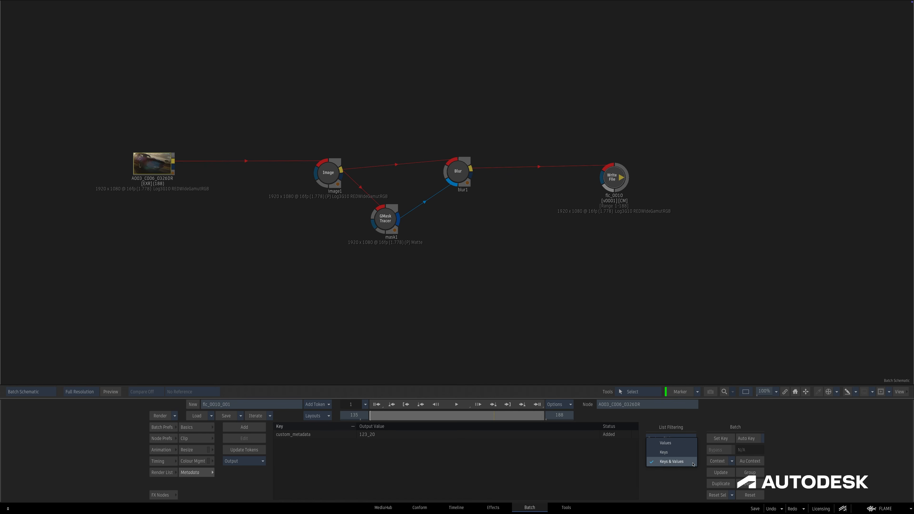
left_click(693, 463)
left_click(692, 450)
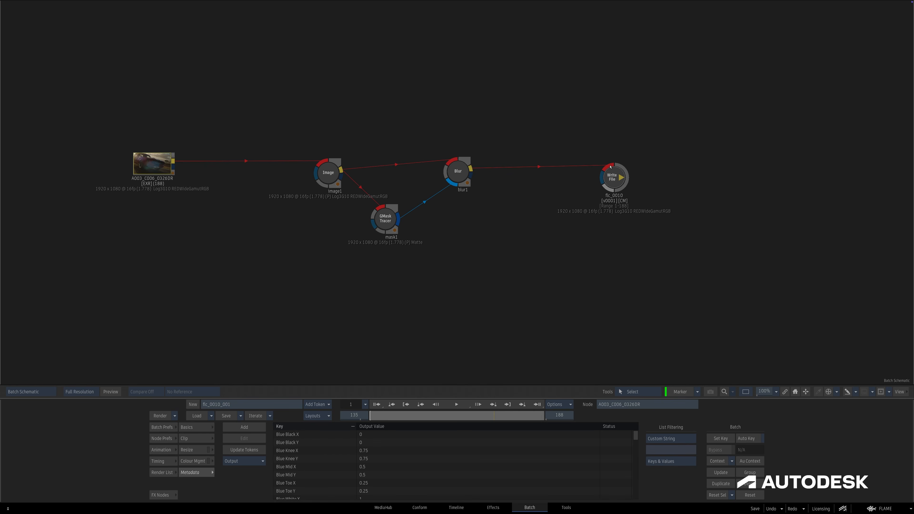
- Open the Write File node's basic settings and examine its timecode value
left_click(613, 176)
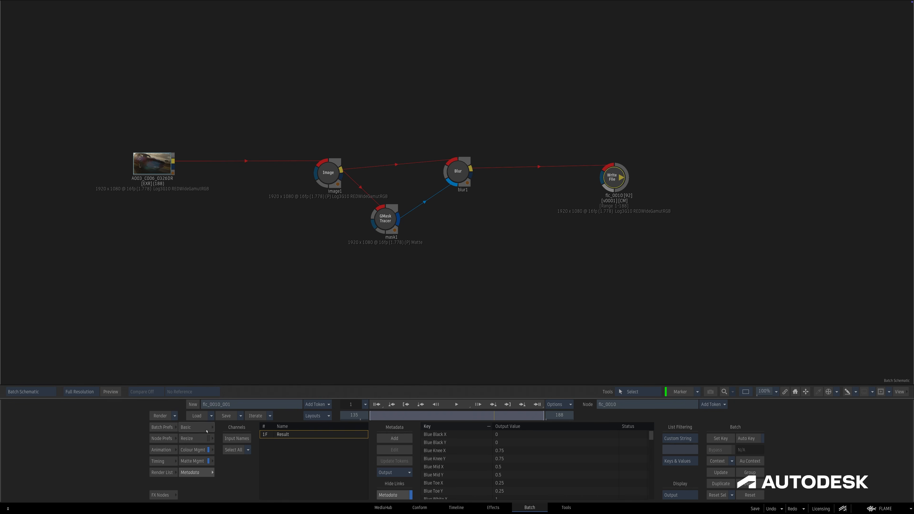
left_click(207, 431)
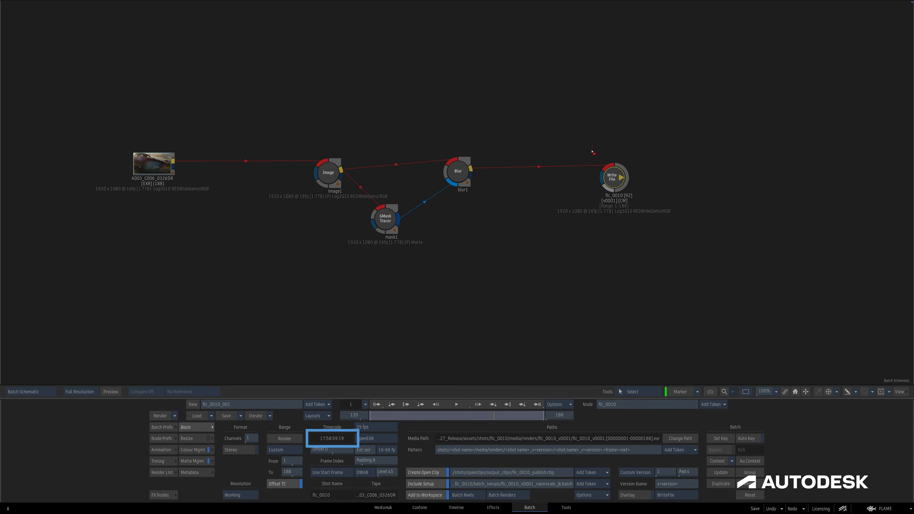
mouse_move(593, 152)
left_mouse_down()
mouse_move(588, 177)
mouse_move(612, 177)
mouse_move(492, 180)
mouse_move(624, 177)
left_mouse_up()
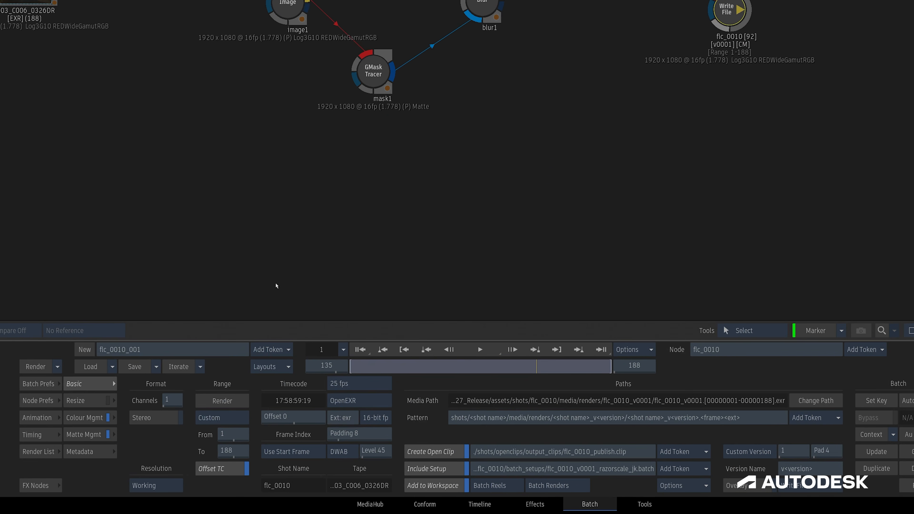
- Open the Write File node's preferences and examine the Basic Metadata options for input values and front input
left_click(38, 400)
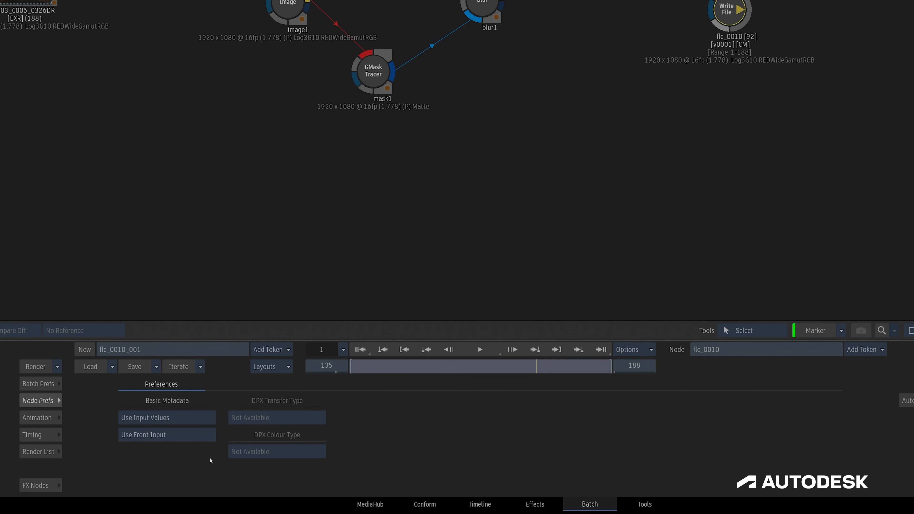
left_click(207, 420)
left_click(43, 400)
left_click(38, 400)
left_click(203, 437)
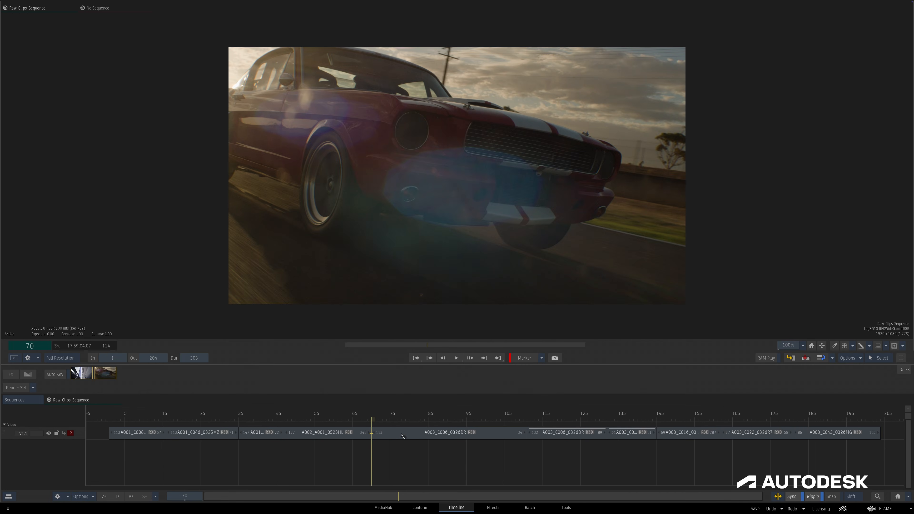
- Open the A003_C006_0326DR timeline segment's pre-processing metadata, append _c to the custom_metadata value, and exit the editor
left_click(403, 436)
left_click(159, 374)
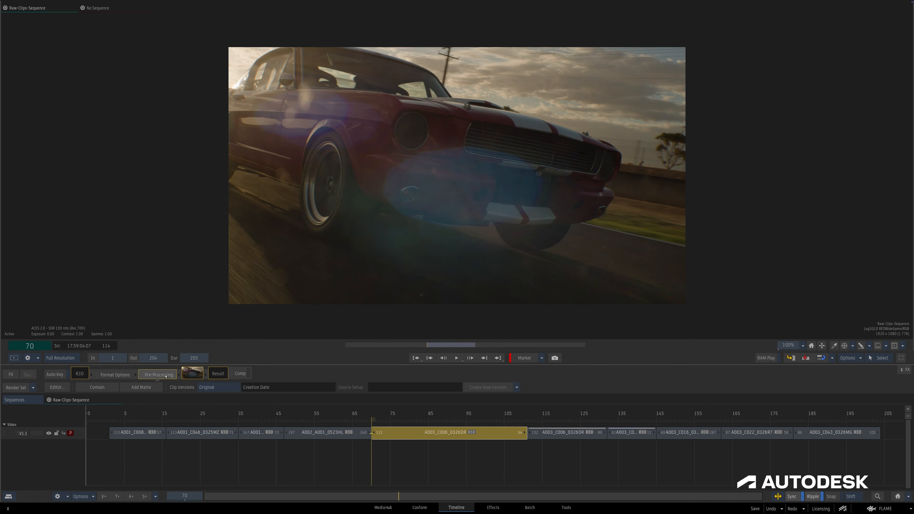
left_click(192, 472)
left_click(334, 435)
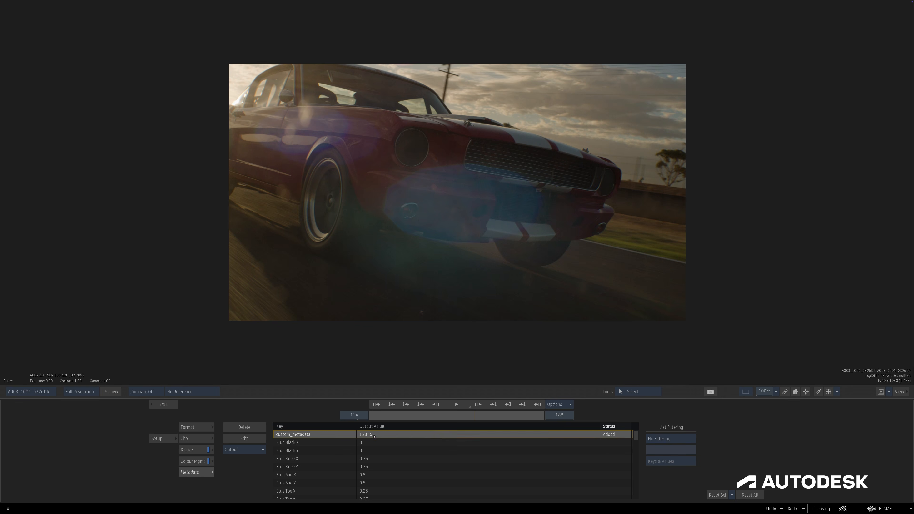
left_click(376, 436)
type("_c")
key("Return")
left_click(163, 404)
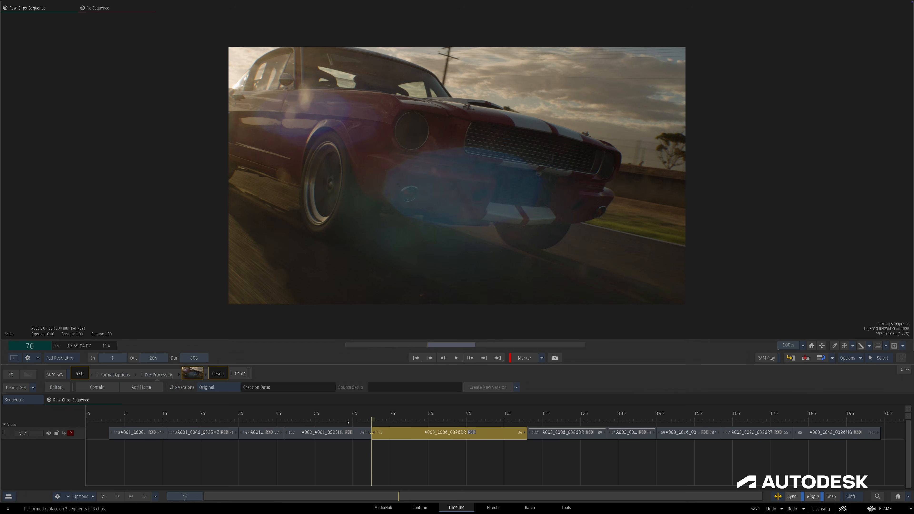
- Reopen the pre-processing metadata of the A003_C006_0326DR timeline segment
right_click(394, 433)
mouse_move(432, 435)
left_click(503, 454)
left_click(161, 373)
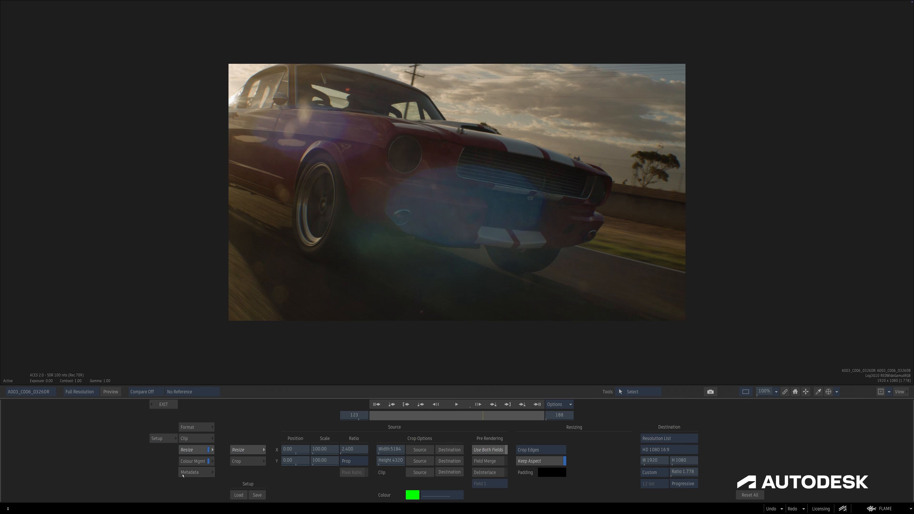
left_click(196, 472)
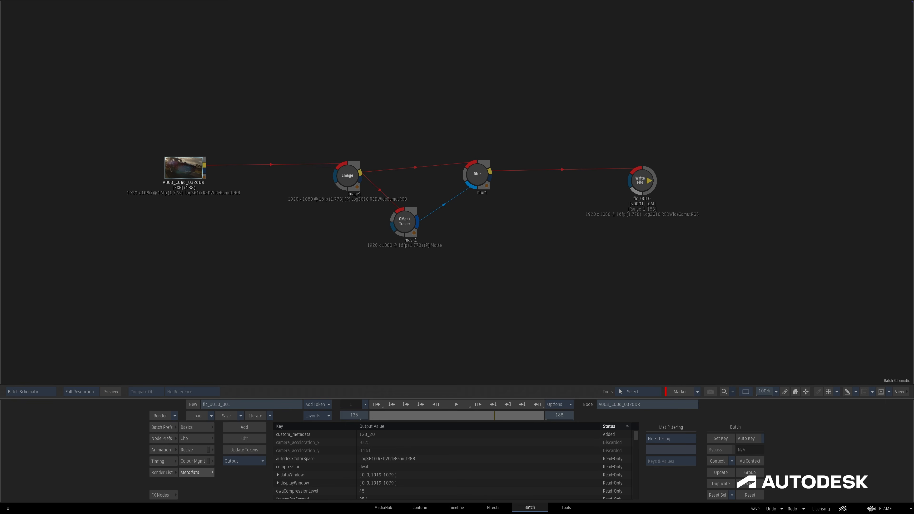
- Open the batch clip in the timeline, go to frame 73, and examine its pre-processing metadata before exiting the editor
double_click(182, 181)
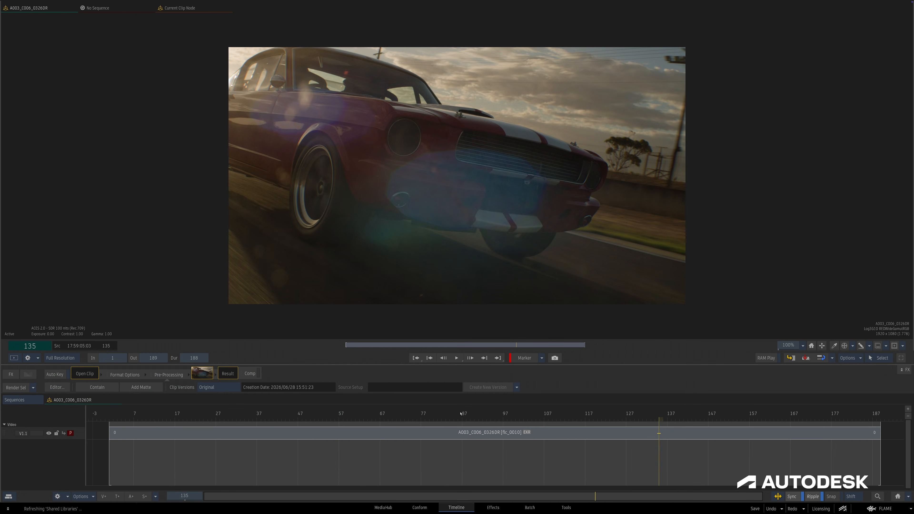
left_click(404, 412)
double_click(168, 376)
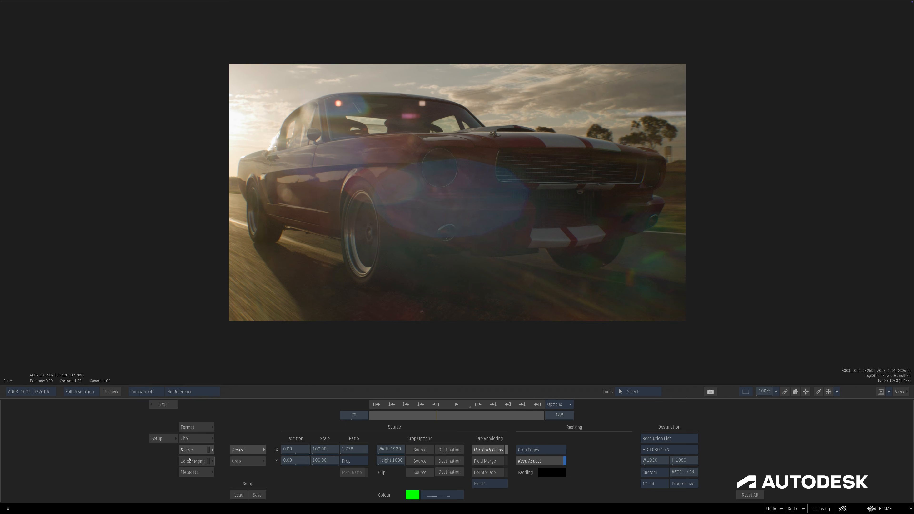
left_click(195, 472)
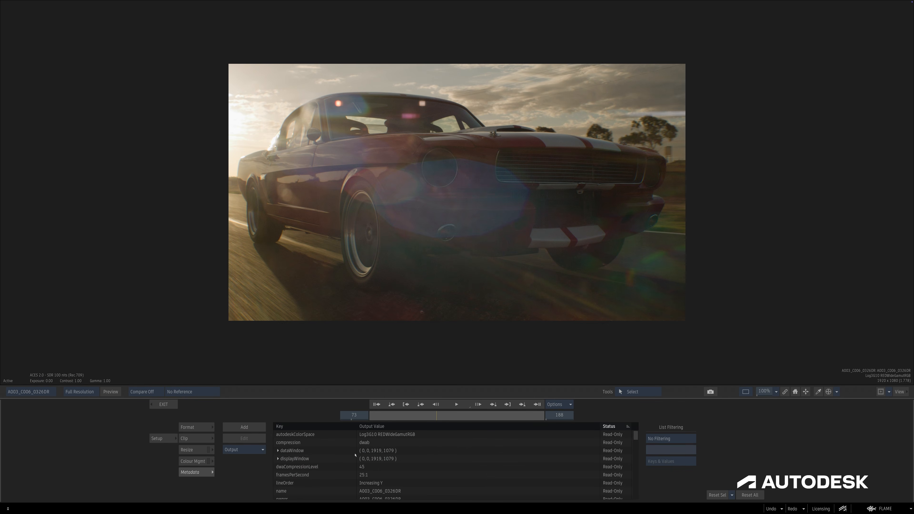
left_click(167, 405)
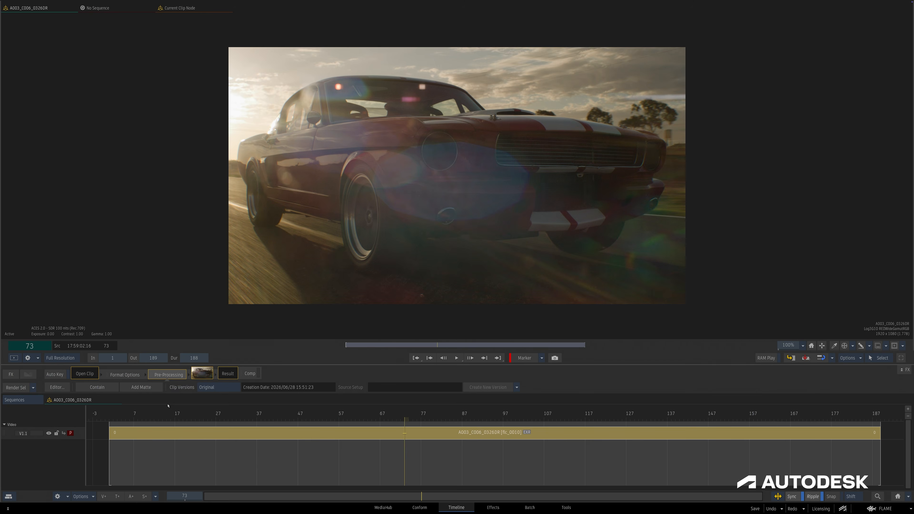
- Return to the batch schematic and add a Metadata node below the source clip
left_click(516, 505)
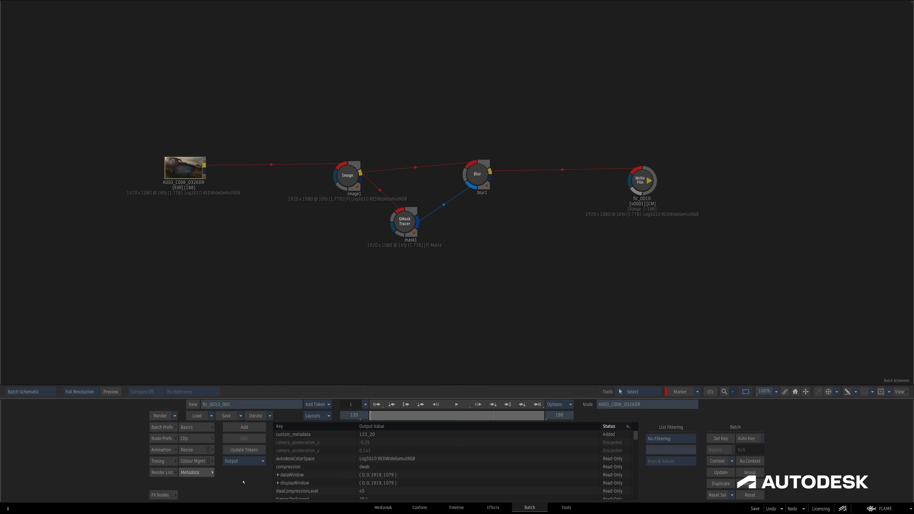
left_click(161, 495)
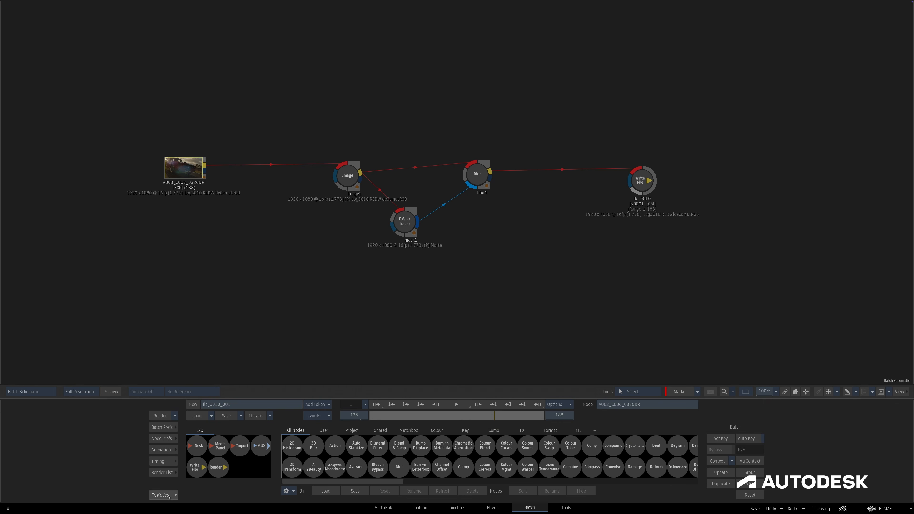
left_click_drag(570, 467, 262, 254)
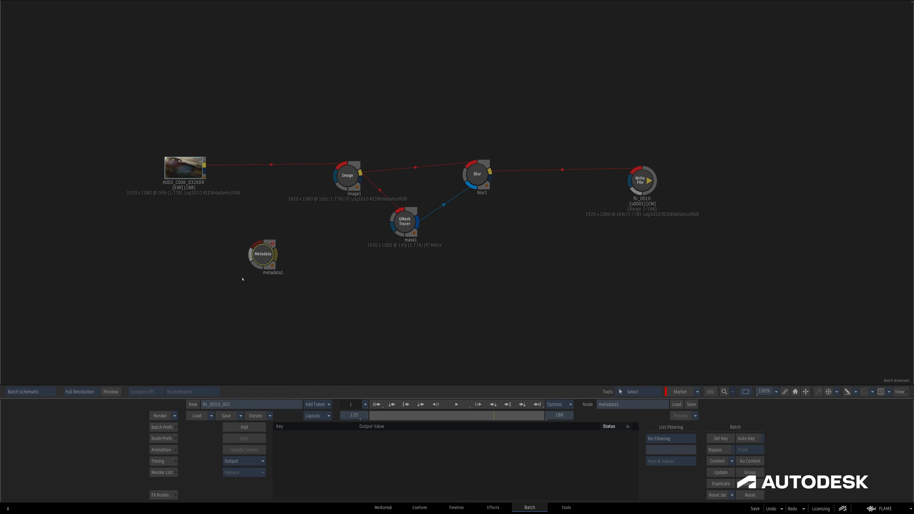
- Select the A003_C006_0326DR timeline segment, view its pre-processing metadata, and exit the editor
left_click(420, 432)
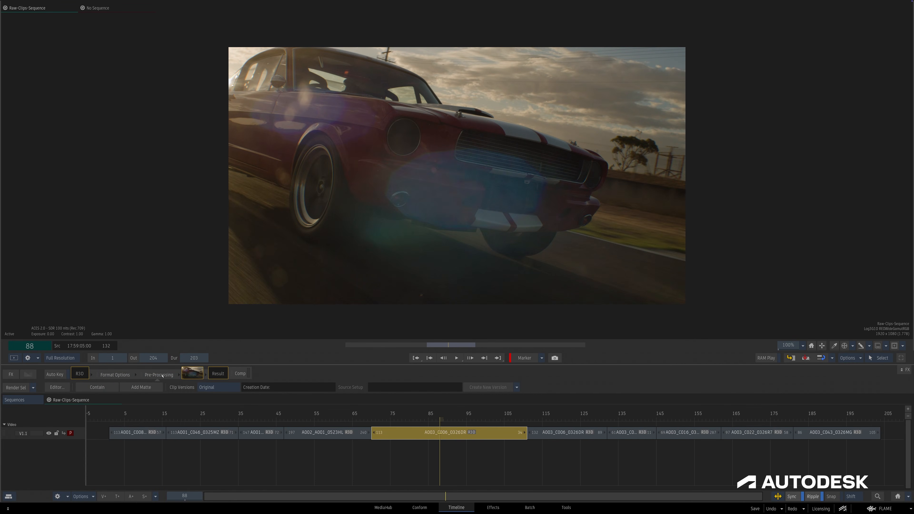
left_click(162, 376)
left_click(203, 472)
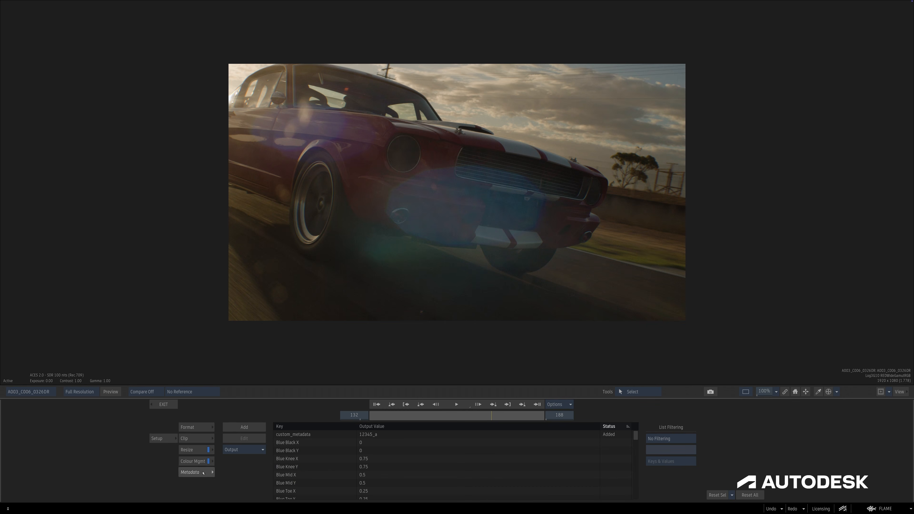
left_click(164, 404)
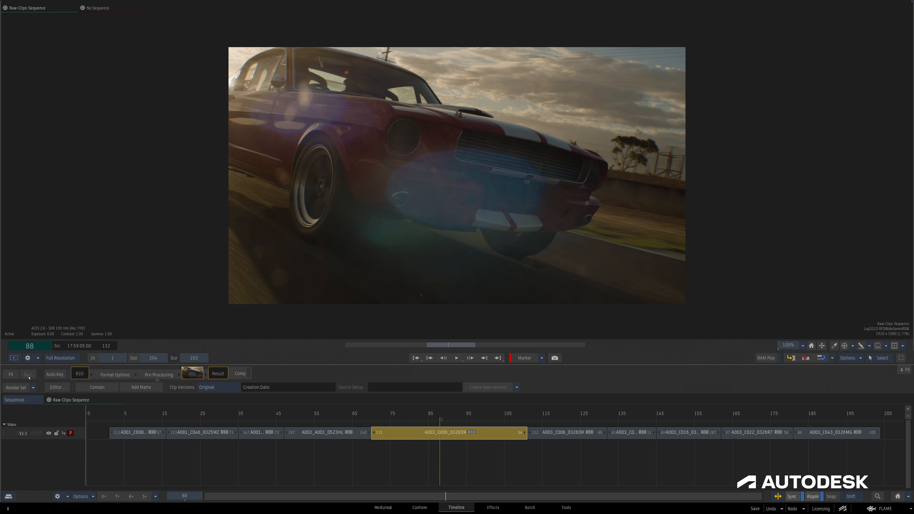
- Add a Metadata effect to the A003_C006_0326DR timeline segment and open its editor
left_click(29, 377)
left_click(124, 412)
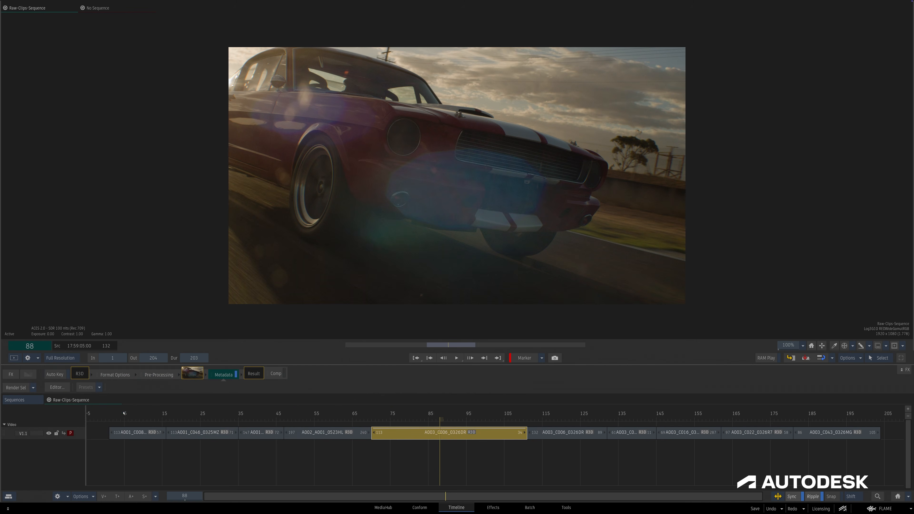
double_click(225, 374)
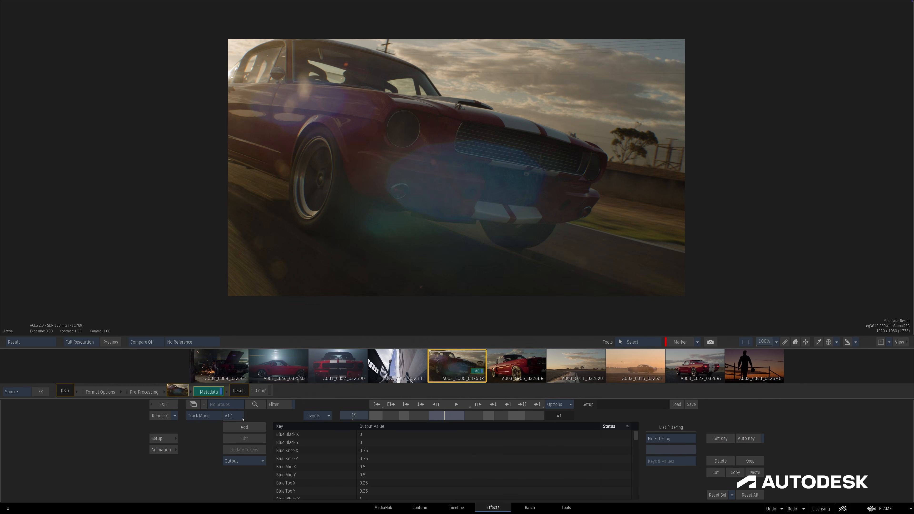
- Check the segment's pre-processing metadata from the Metadata effect editor and return to the timeline
left_click(146, 392)
left_click(188, 470)
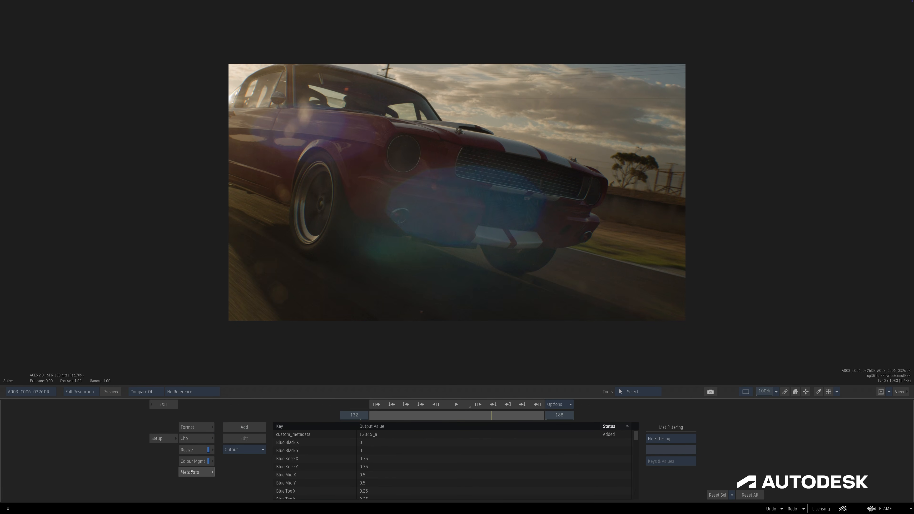
left_click(163, 404)
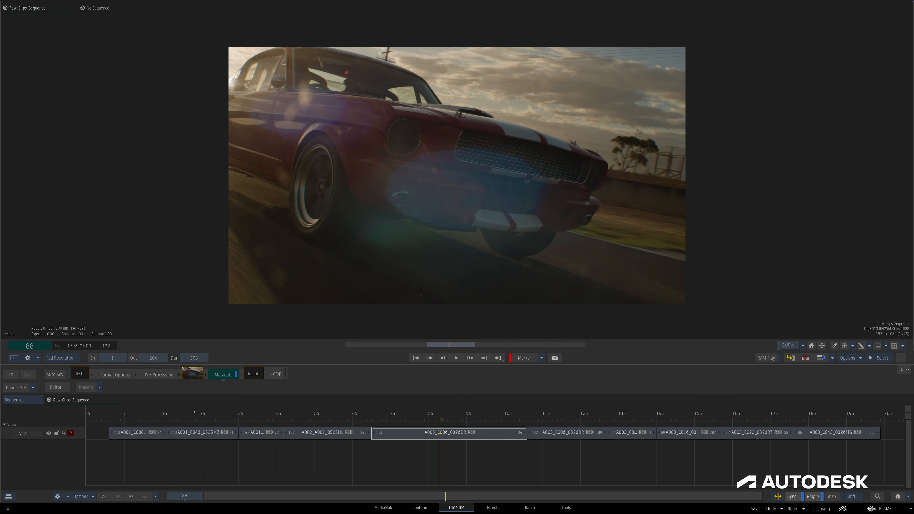
- Bypass and re-enable the Metadata effect, and copy it to the segments from A003_C006_0326DR through A003_C043_0326MG
left_click(234, 377)
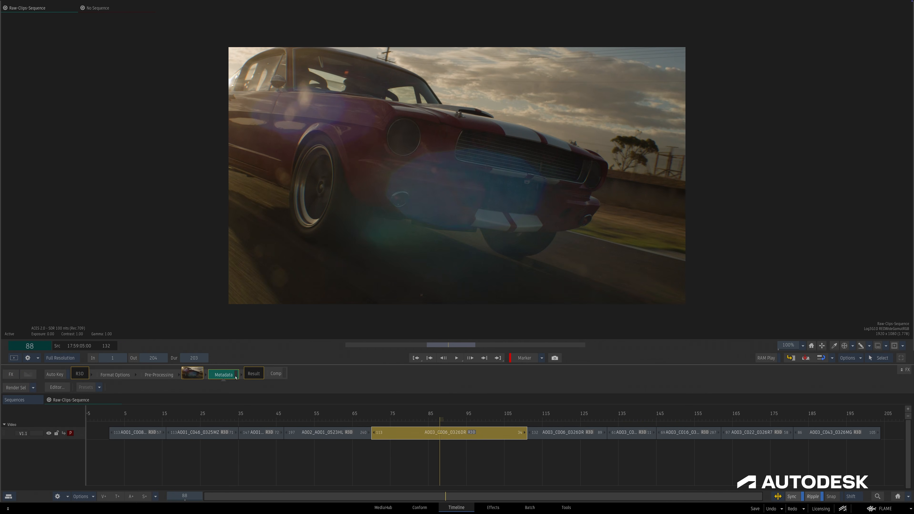
left_click(236, 377)
left_click(812, 431, "shift")
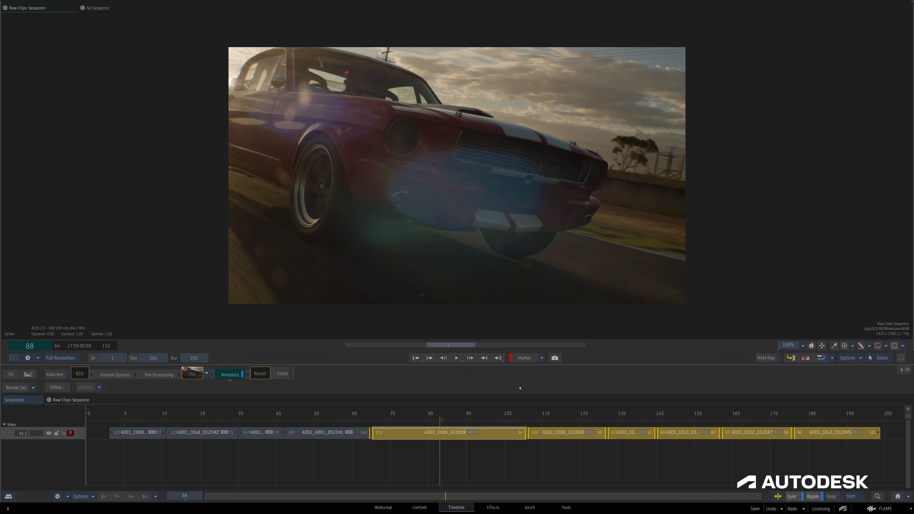
left_click_drag(232, 375, 545, 429)
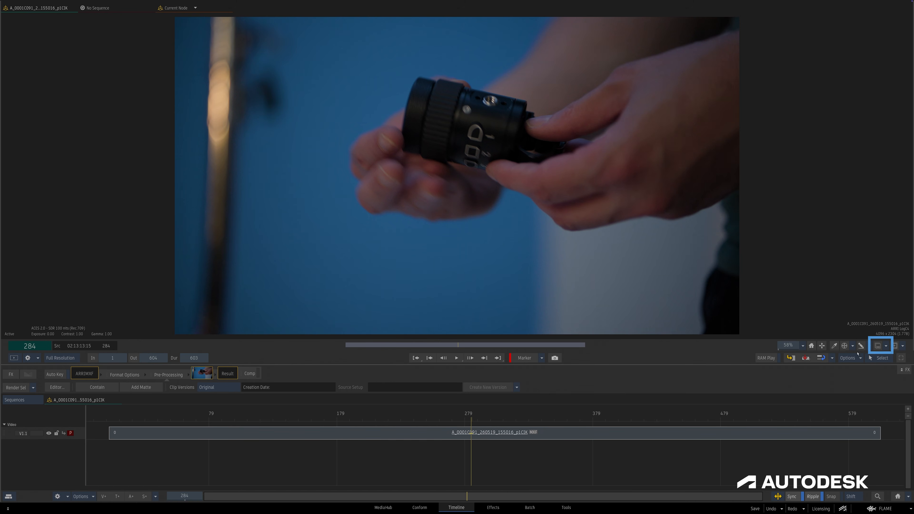
- Open the viewer overlay's setup, and add a Burn-in Metadata effect to the ARRI clip and enter its editor
left_click(886, 345)
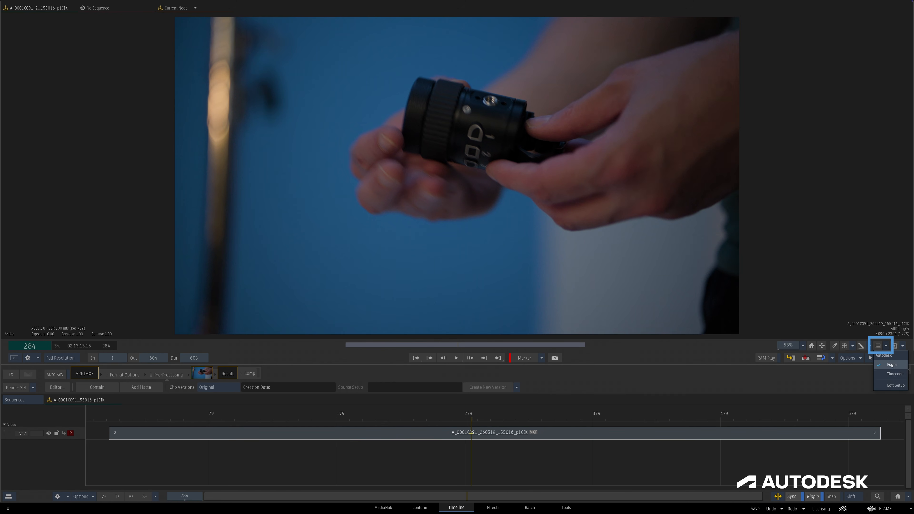
left_click(894, 386)
left_click(41, 375)
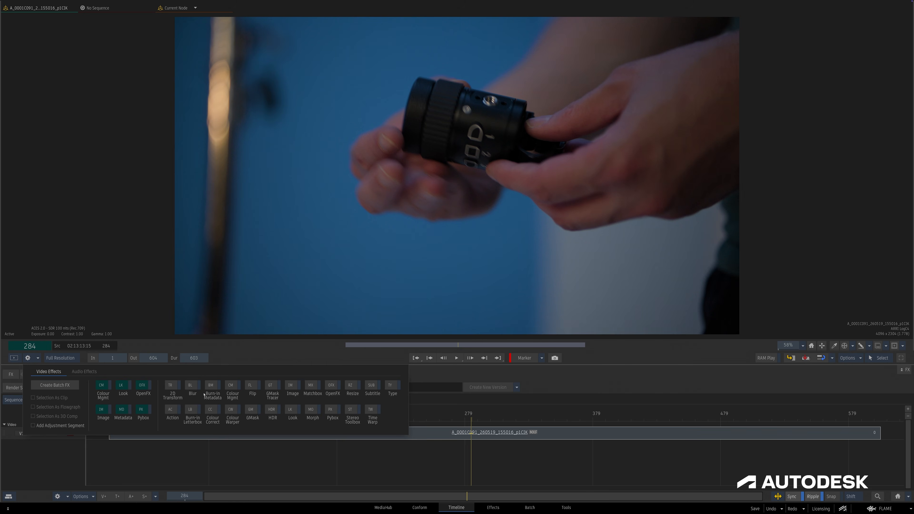
left_click(214, 387)
double_click(226, 375)
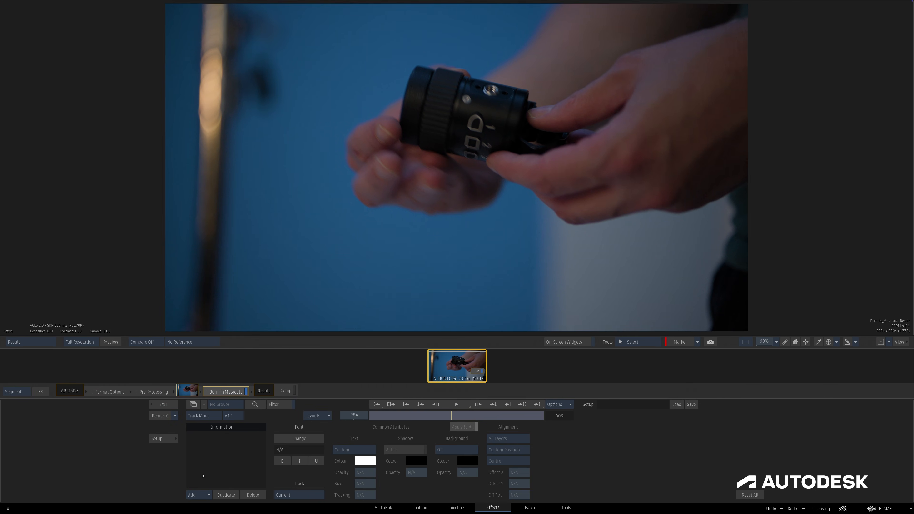
- Add an Input Metadata Keys layer to the burn-in and make the com.arri.camera.SensorName key visible
left_click(196, 495)
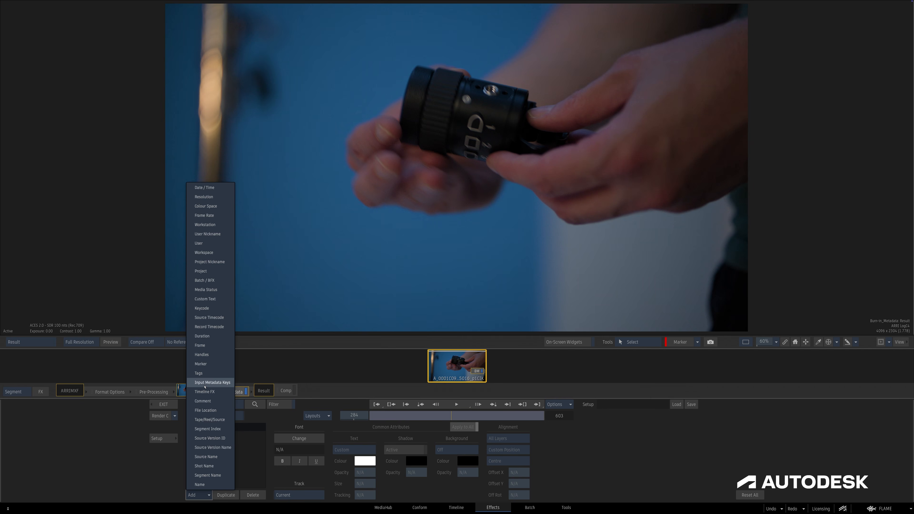
left_click(204, 385)
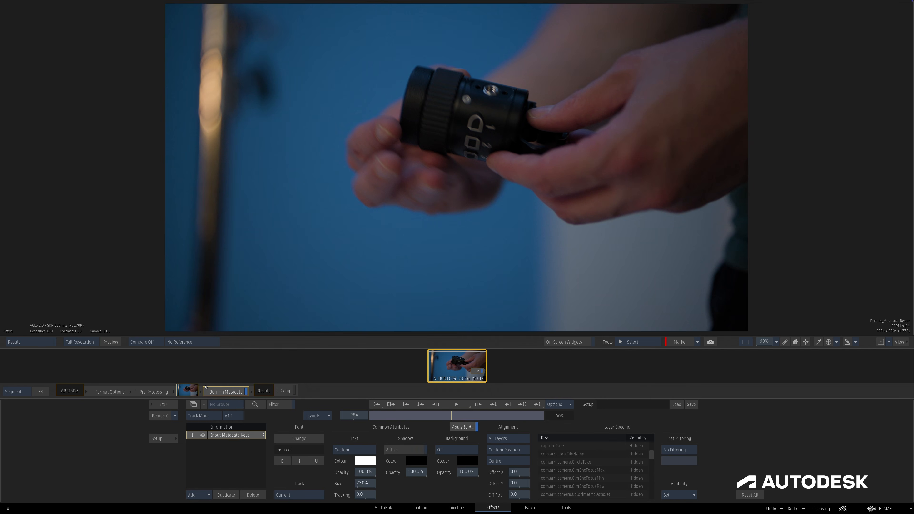
mouse_move(652, 455)
left_mouse_down()
mouse_move(645, 498)
mouse_move(647, 467)
left_mouse_up()
left_click(635, 494)
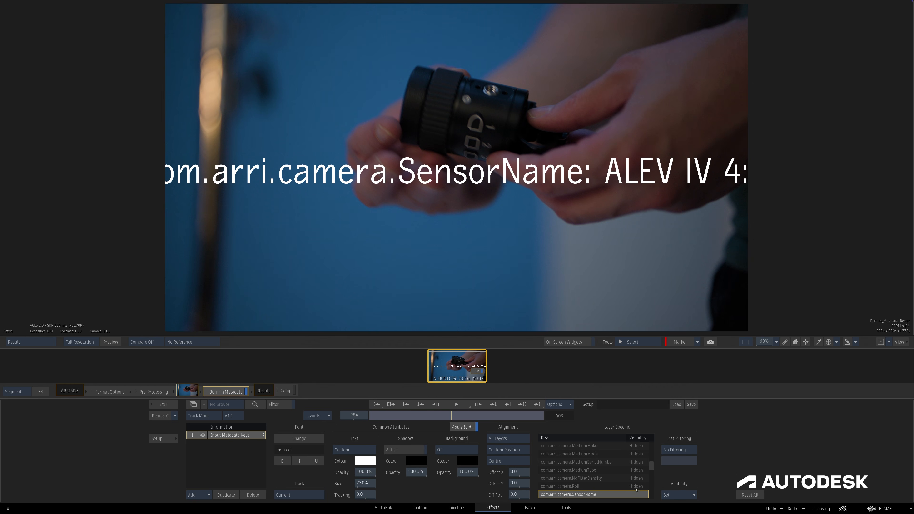
- Show the com.arri.camera.TextureApplied and com.arri.camera.Tilt keys in the burn-in and reduce the text size to 163.4
left_click_drag(651, 467, 651, 472)
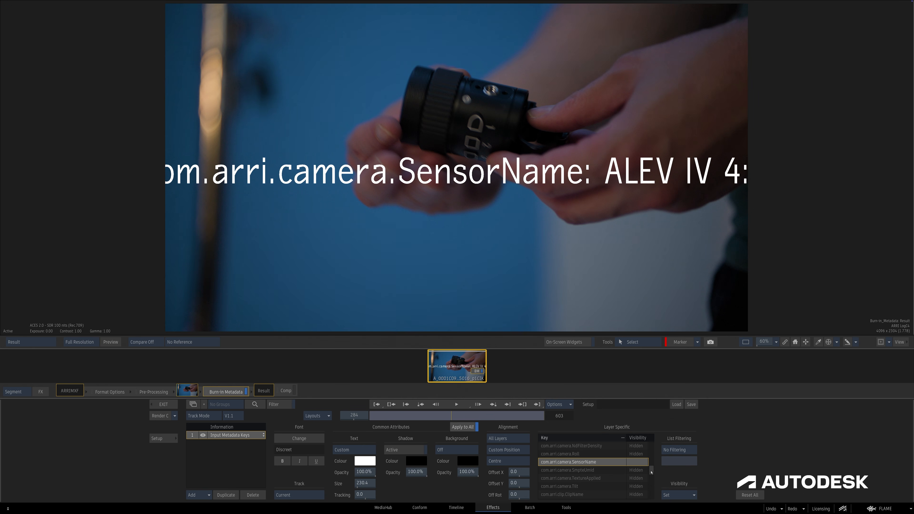
left_click(638, 478)
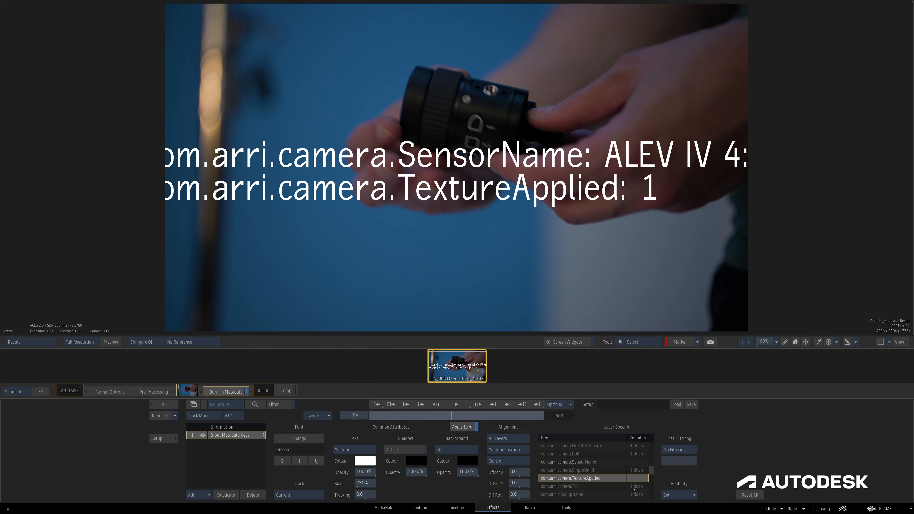
left_click(635, 486)
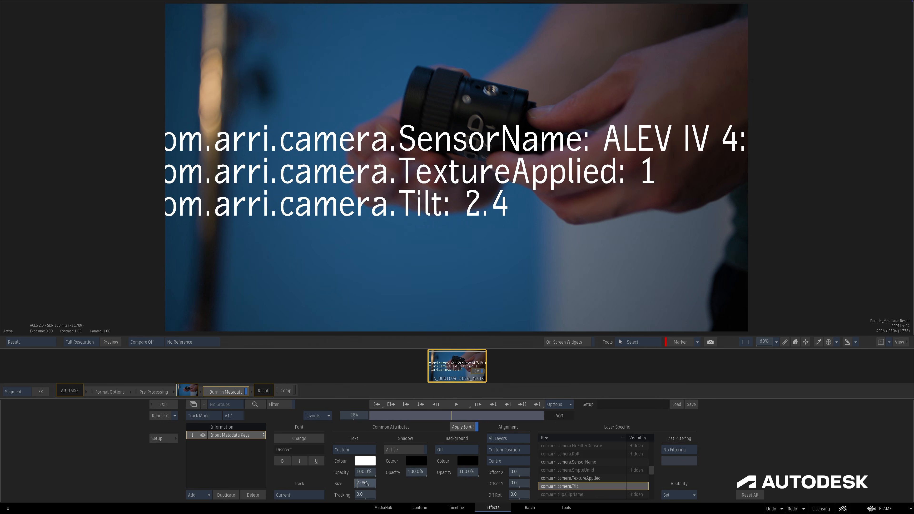
left_click_drag(364, 483, 334, 478)
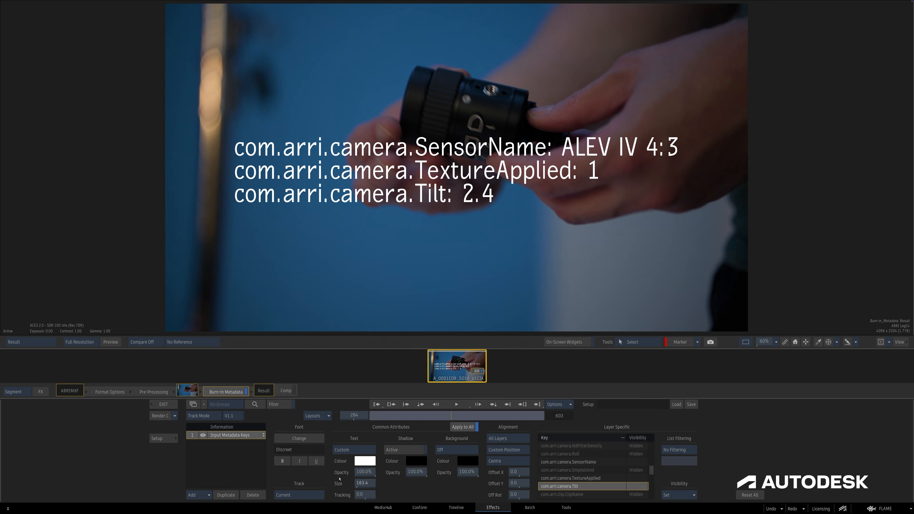
- Enable Custom Level for the Input Metadata Keys display in the burn-in setup and set it to Remove First
left_click(177, 437)
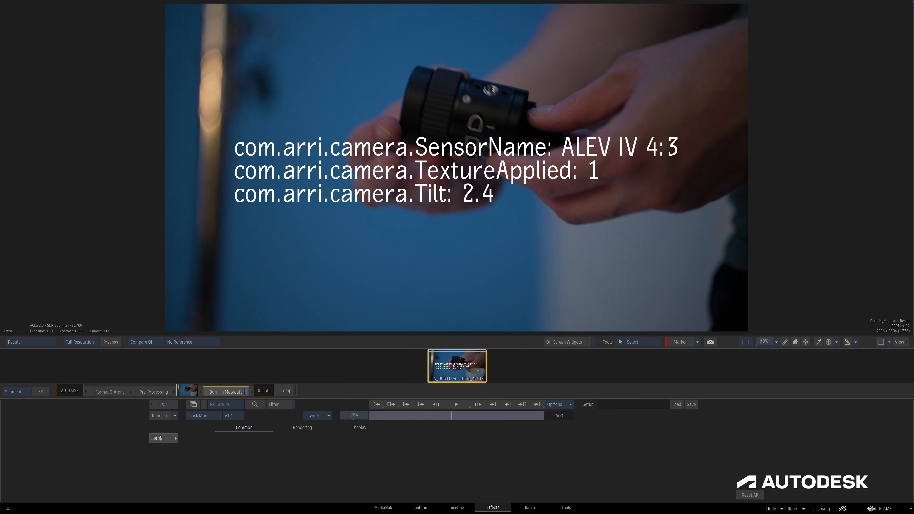
left_click(352, 428)
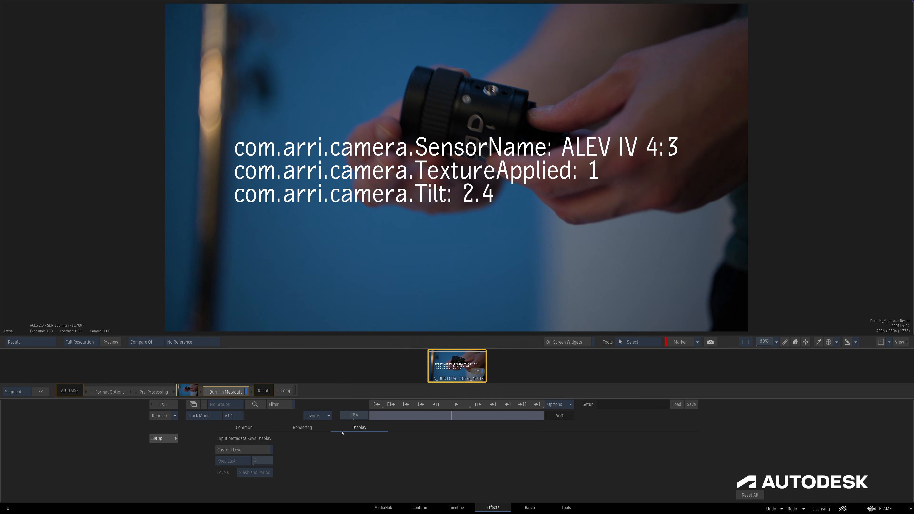
left_click(256, 450)
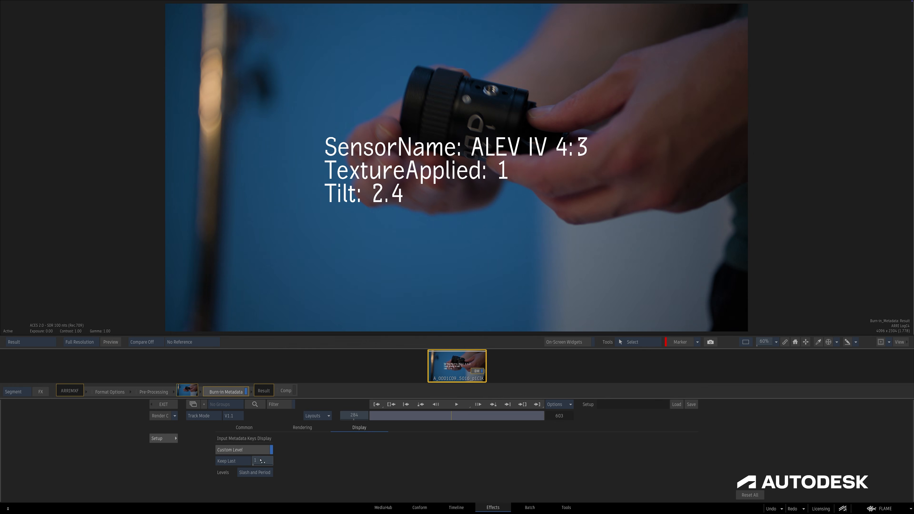
left_click(259, 461)
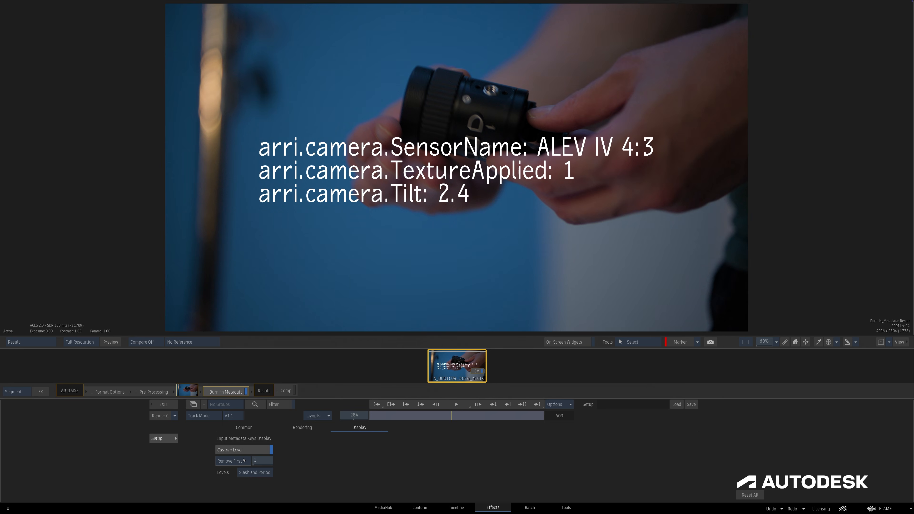
left_click(270, 473)
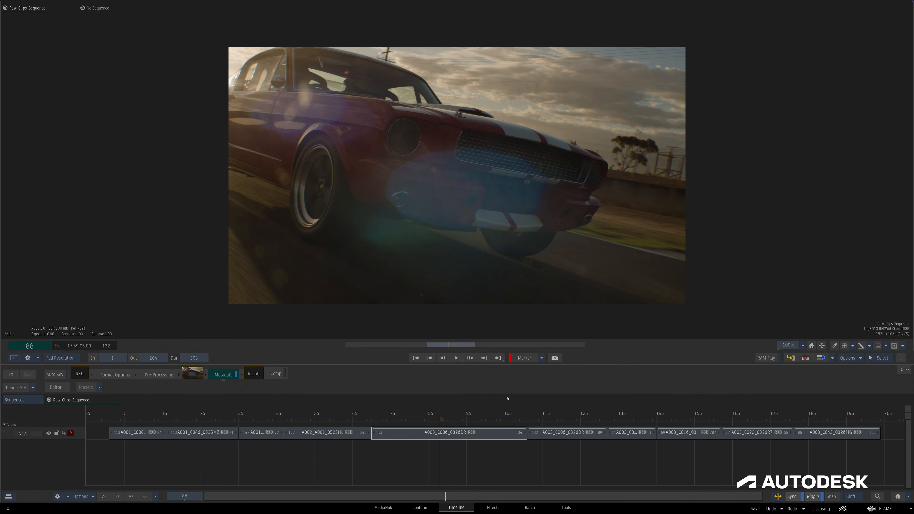
- Search the Raw-Clips-Sequence timeline for segments whose metadata keys contain "custom" and select them on the current track
left_click(876, 496)
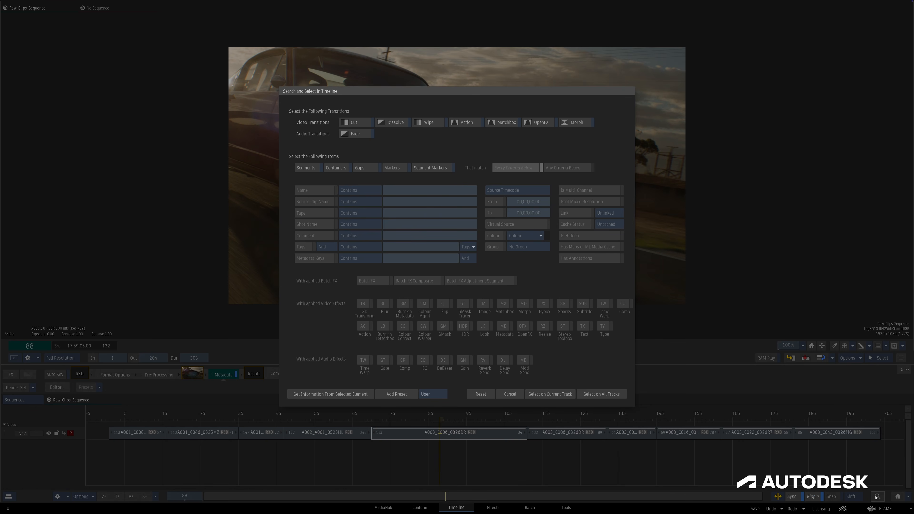
left_click(305, 167)
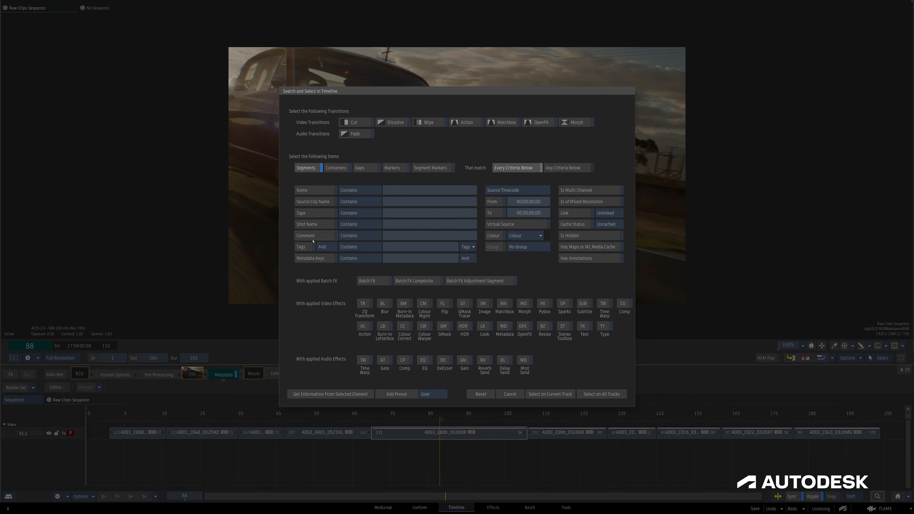
left_click(313, 258)
left_click(398, 258)
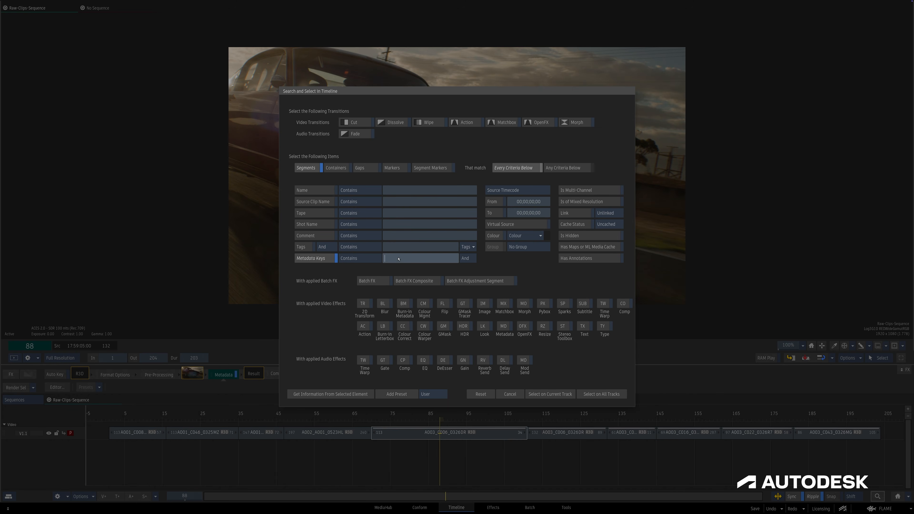
type("custom")
key("Return")
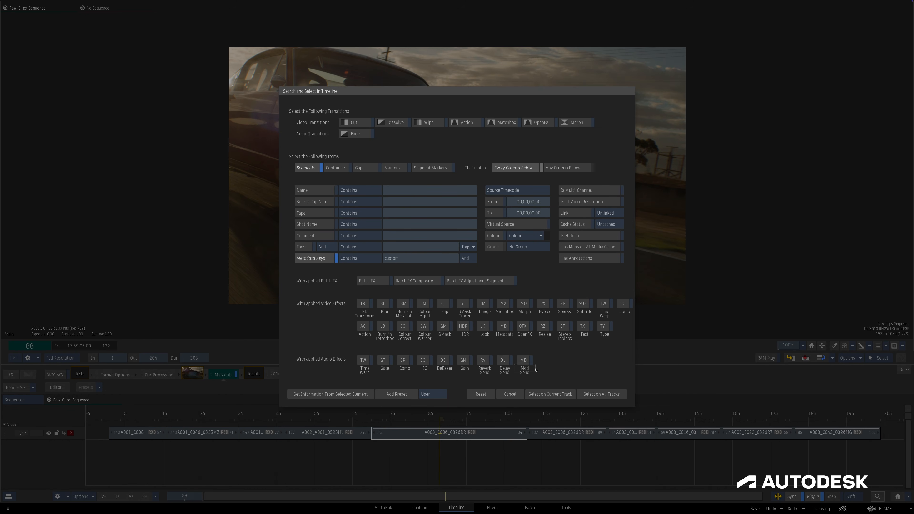
left_click(540, 394)
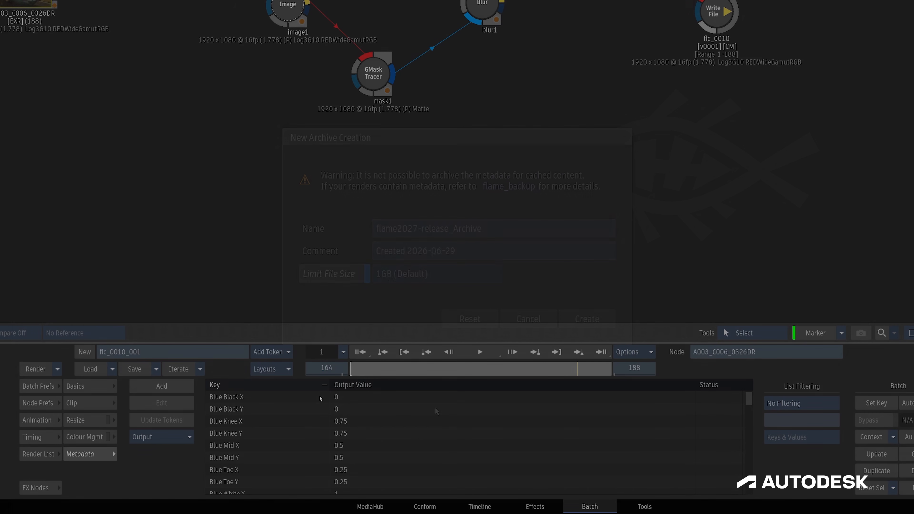
- Browse the A003_C006_0326DR source clip's metadata list in the batch and scrub through its frames
left_click_drag(743, 403, 736, 423)
left_click_drag(406, 371, 518, 367)
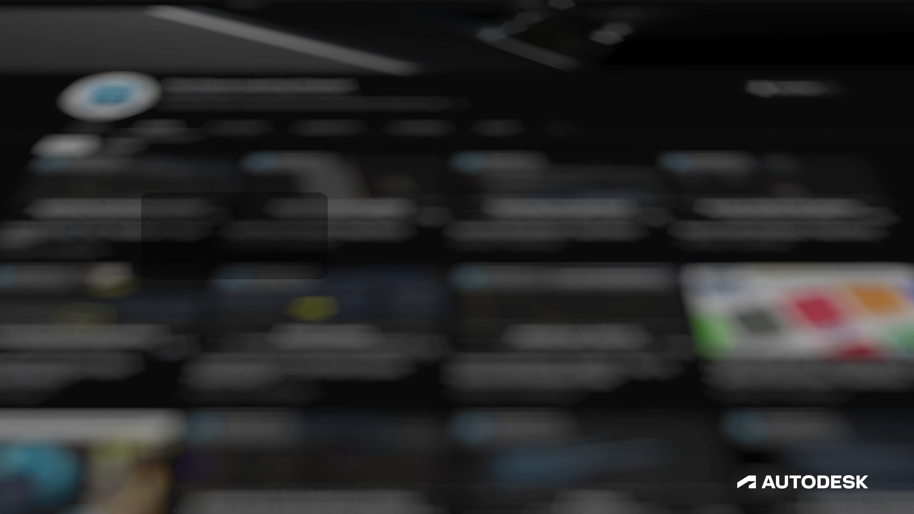